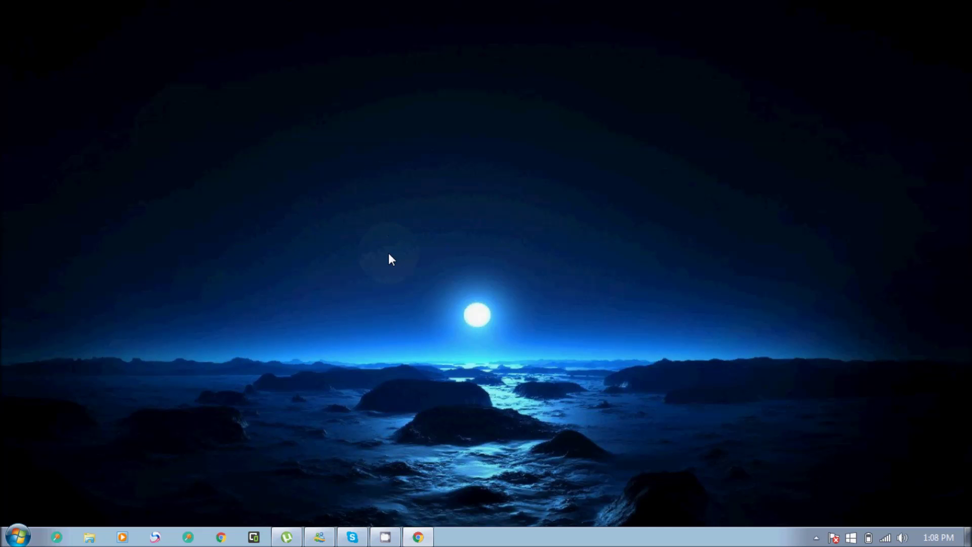
Switch to Chrome to view the KUCH TO SIKHO channel page and its two-WhatsApp video page, and minimize the browser.
click(427, 541)
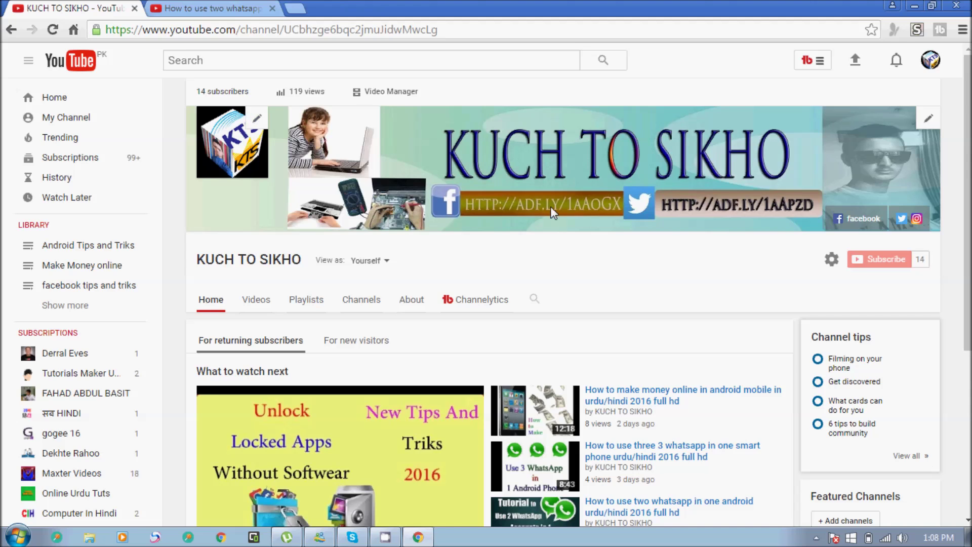
click(228, 16)
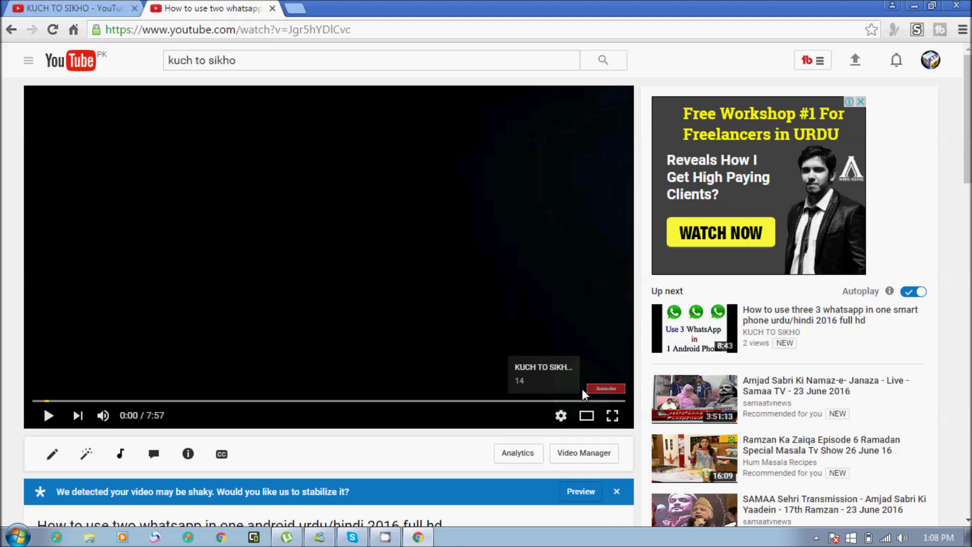
scroll(411, 380, down, 7)
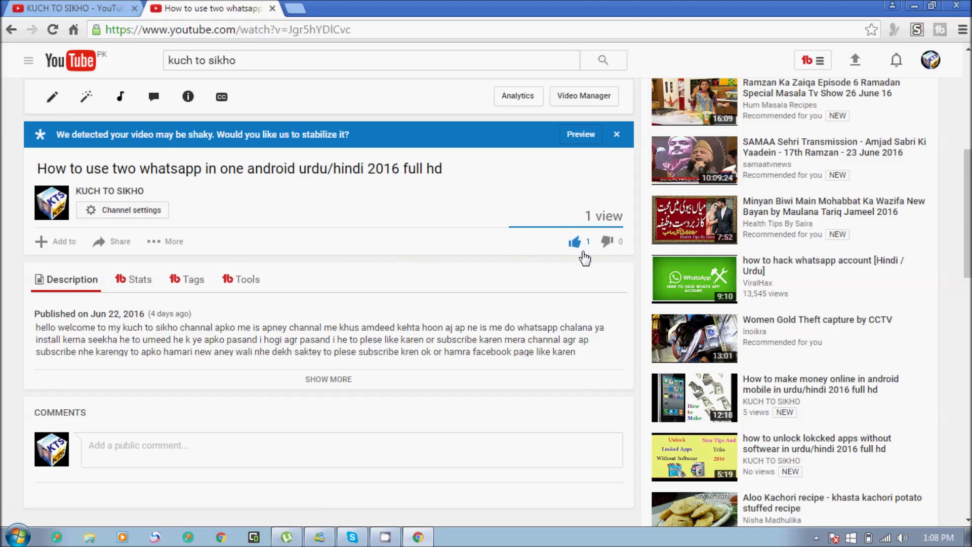
scroll(268, 181, up, 7)
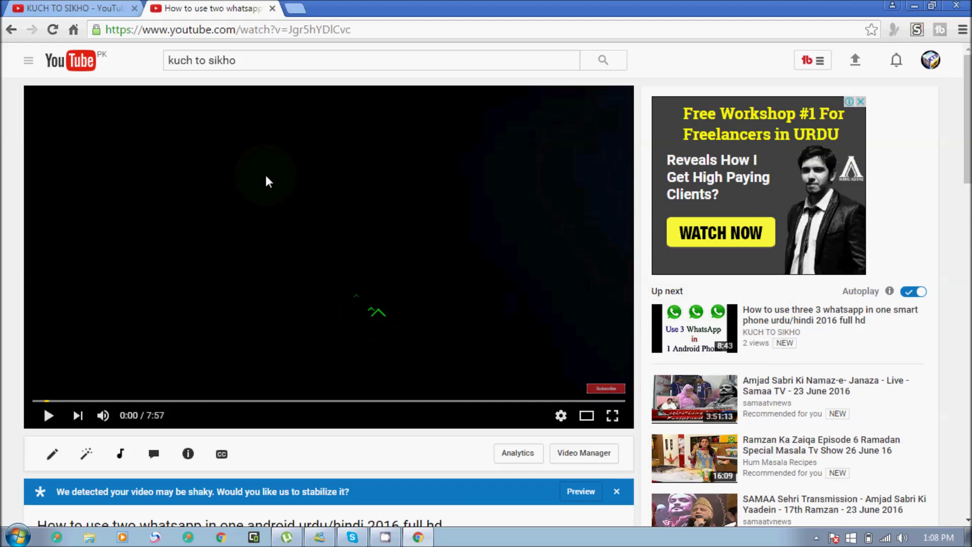
click(915, 8)
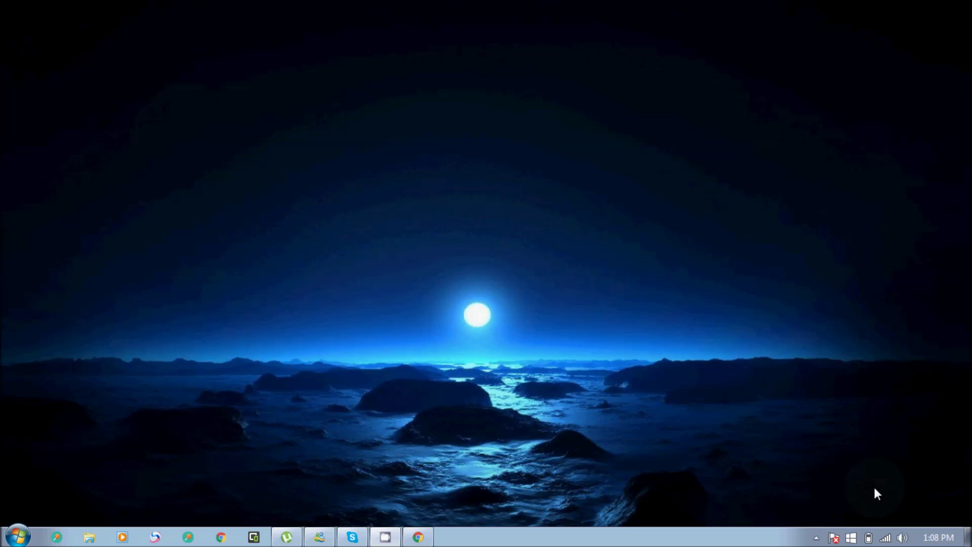
Open the Rainmeter skin manager and move its window toward the desktop's left side.
click(816, 537)
click(848, 432)
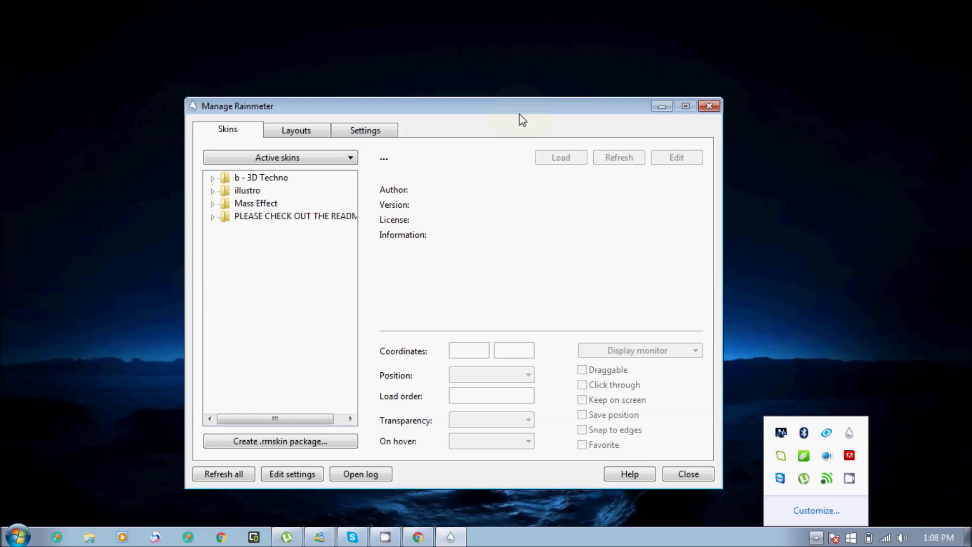
drag(508, 114, 449, 119)
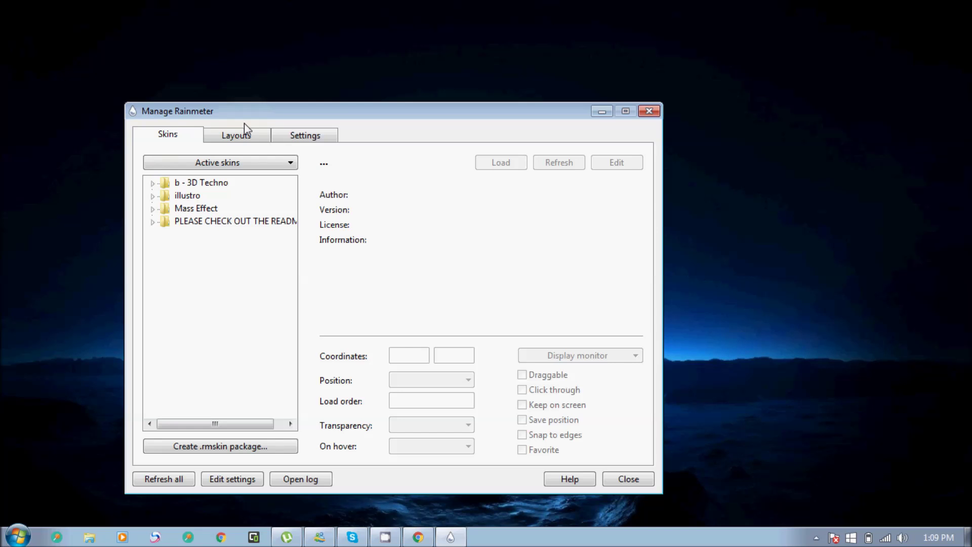
drag(259, 120, 189, 121)
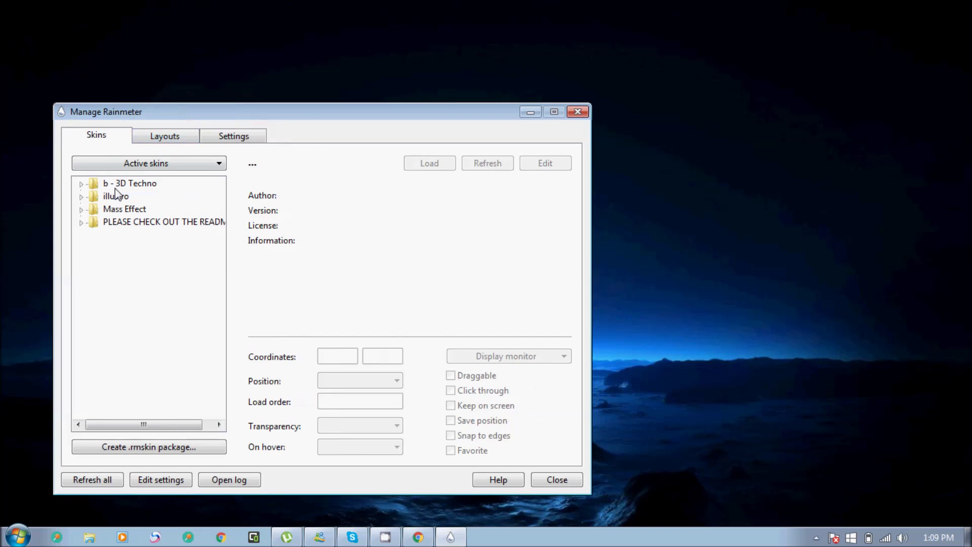
Load the Bar.ini skin from the Bottom Bar folder of Mass Effect.
click(81, 210)
click(104, 225)
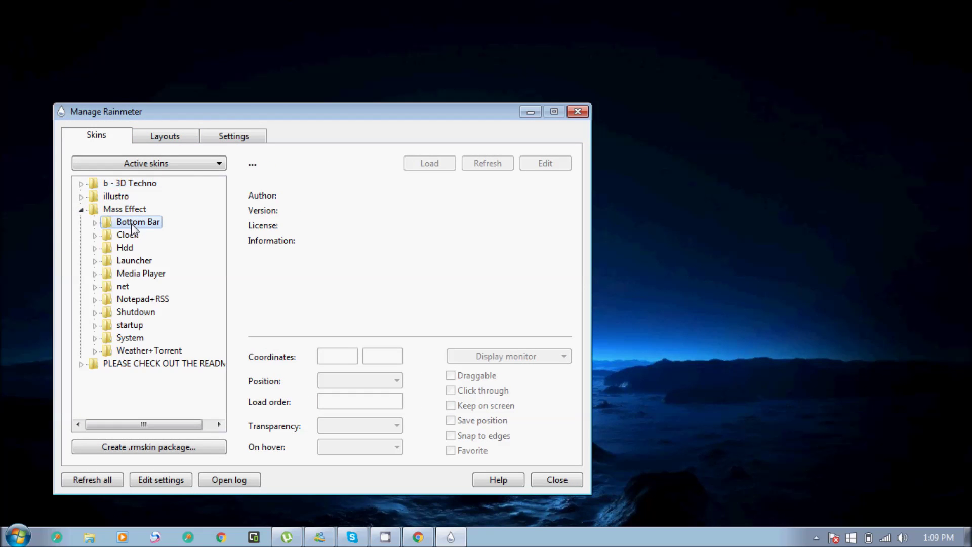
double_click(105, 225)
click(135, 235)
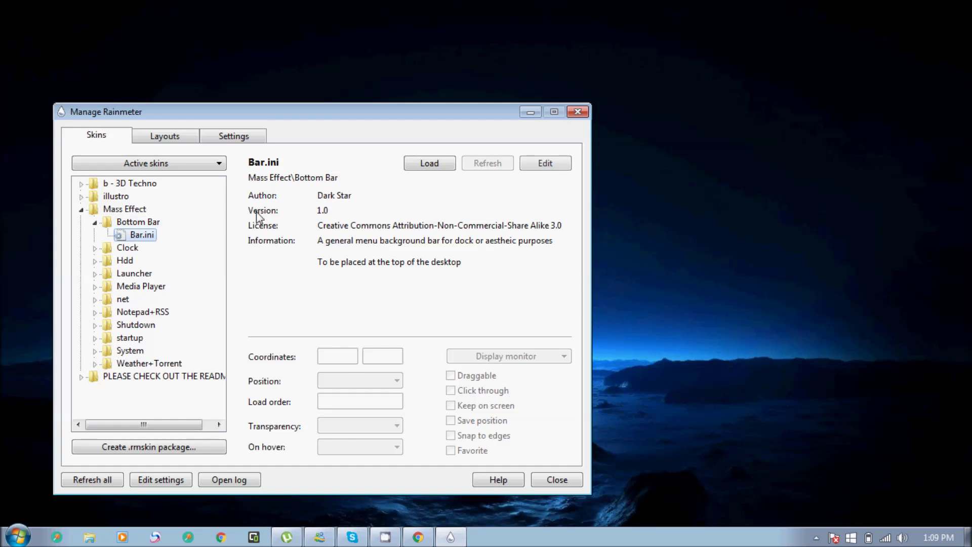
click(429, 163)
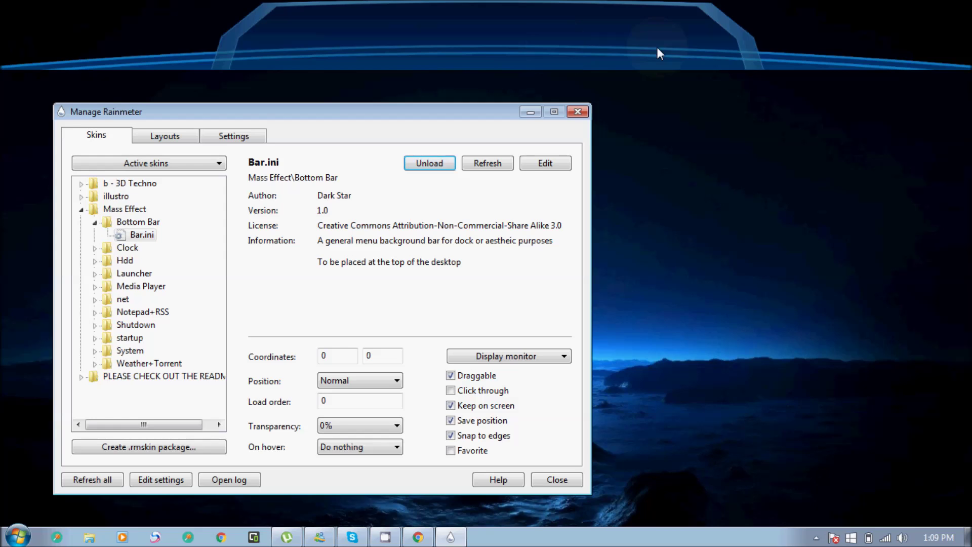
click(95, 222)
Load the Clock.ini skin from the Mass Effect Clock folder.
click(94, 235)
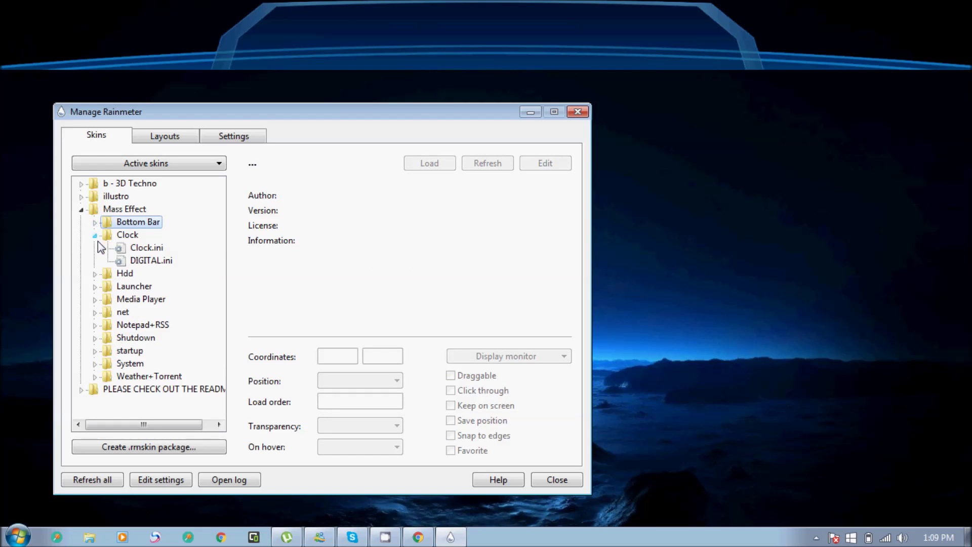
click(142, 248)
click(434, 164)
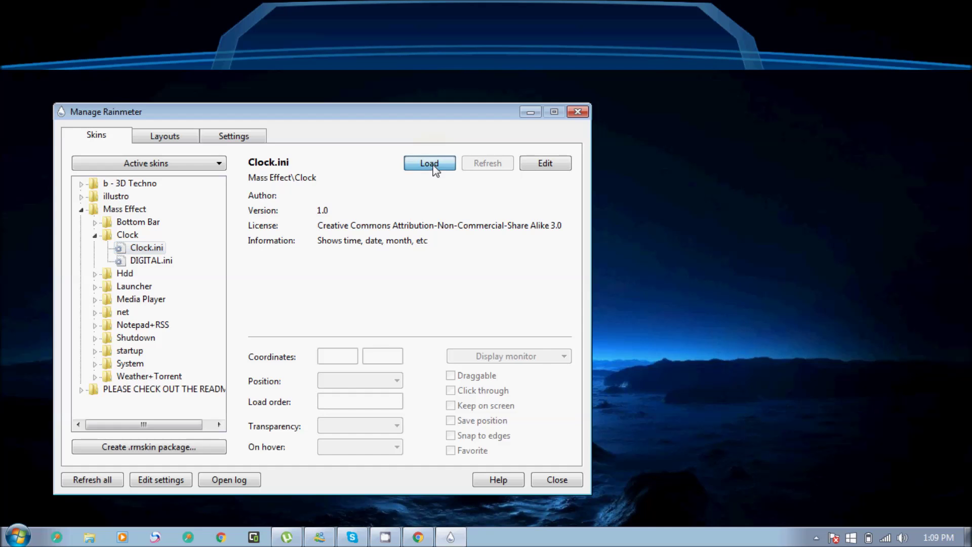
click(95, 235)
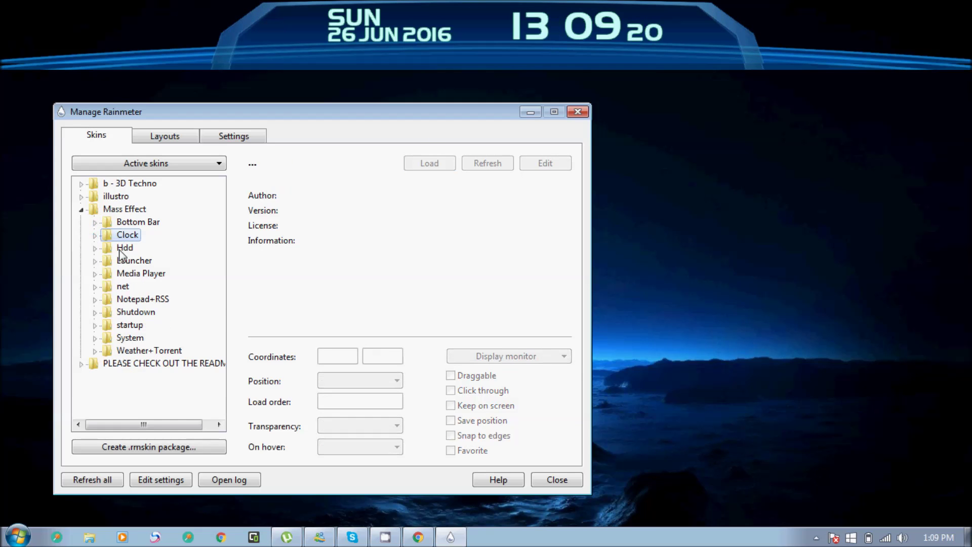
Try the DIGITAL.ini clock skin and switch back to Clock.ini.
click(95, 235)
click(144, 261)
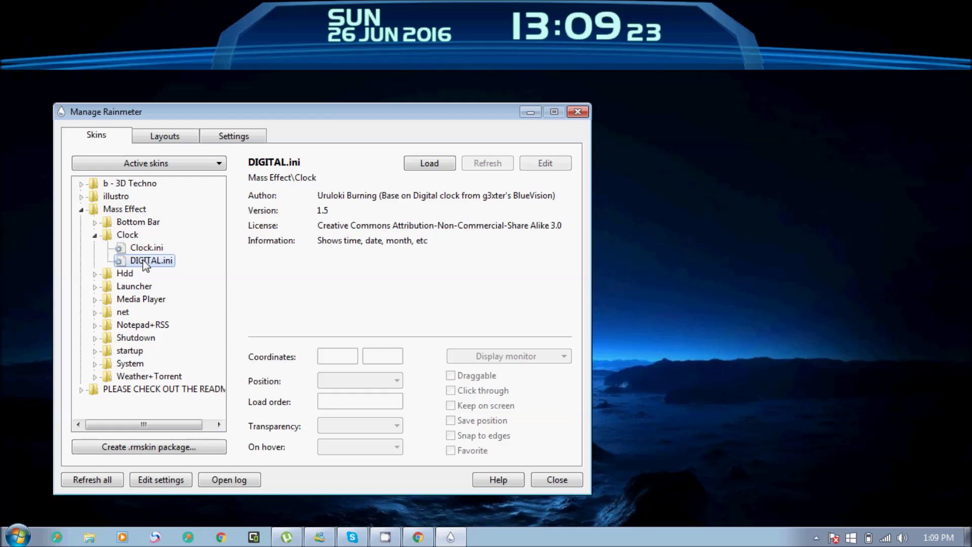
click(430, 163)
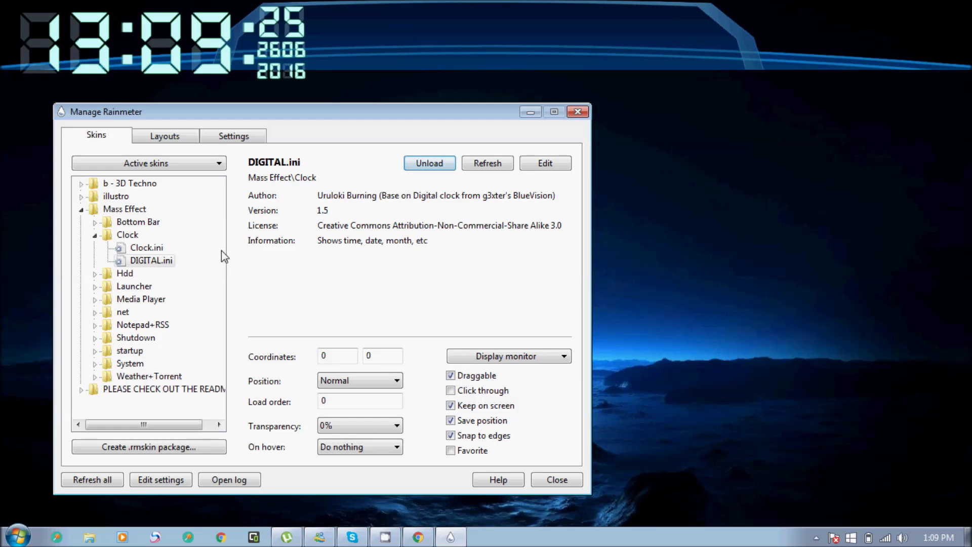
click(147, 248)
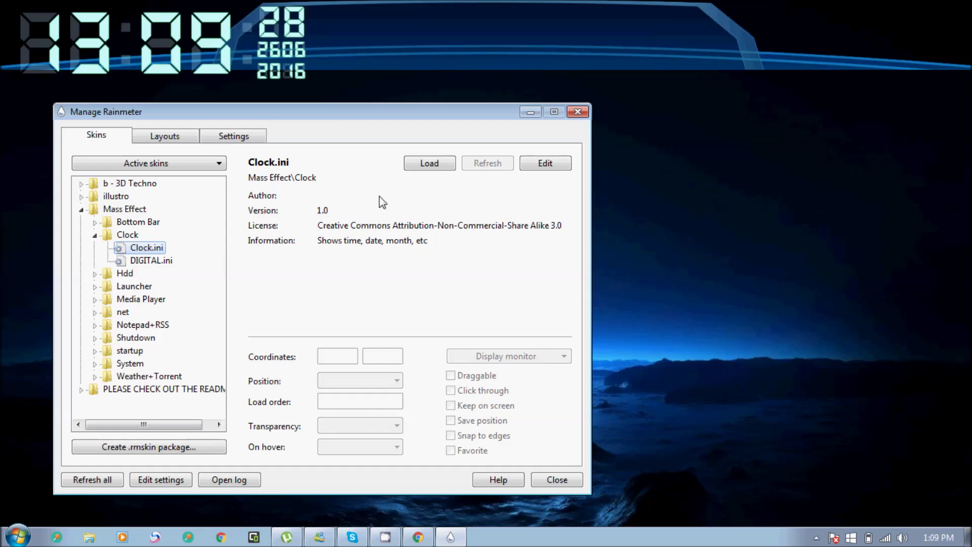
click(429, 163)
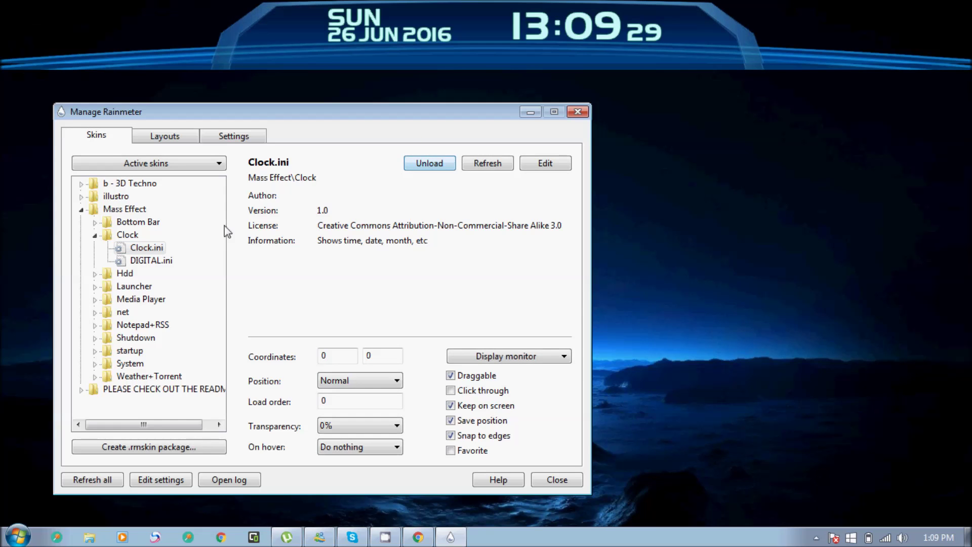
click(95, 235)
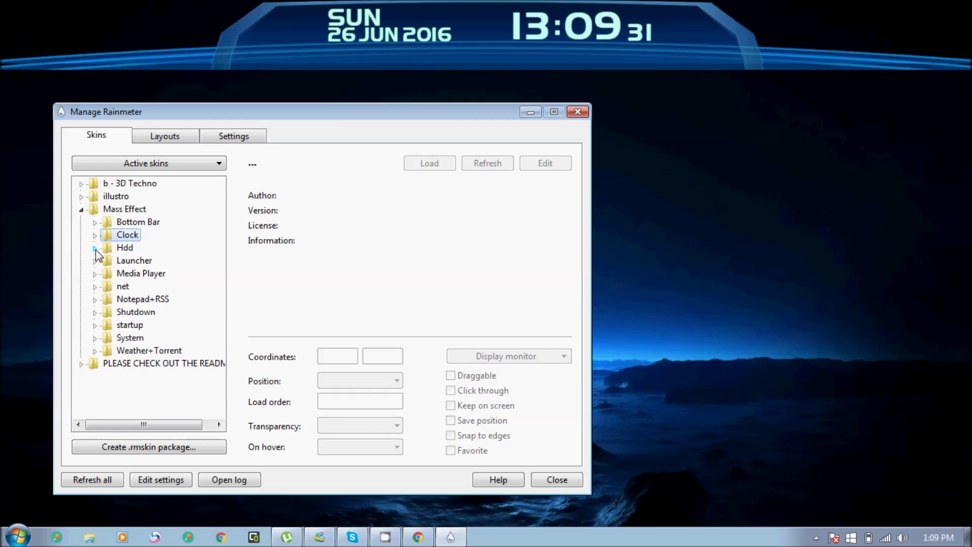
Load the Hdd.ini skin from the Mass Effect Hdd folder and move the manager window off the drive widget.
click(95, 248)
click(143, 260)
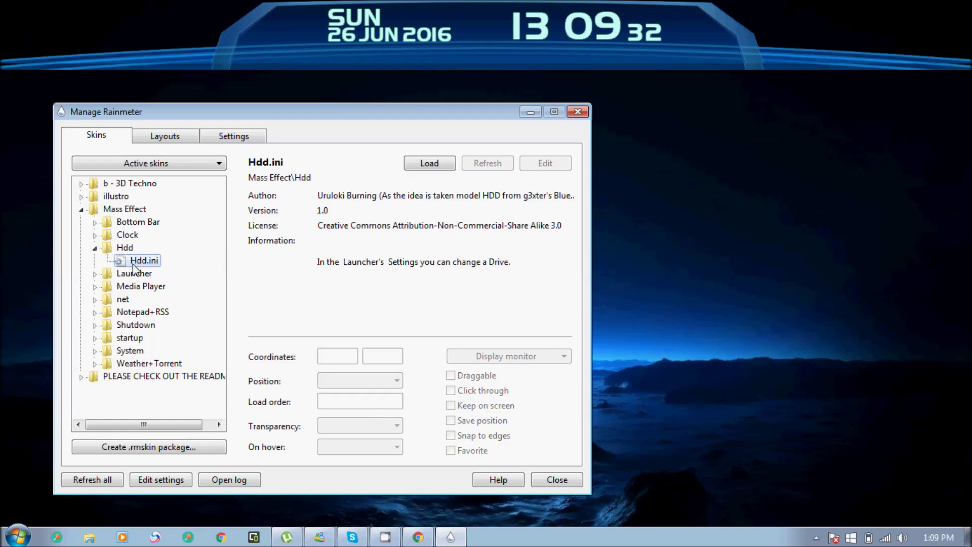
click(429, 163)
drag(372, 116, 470, 116)
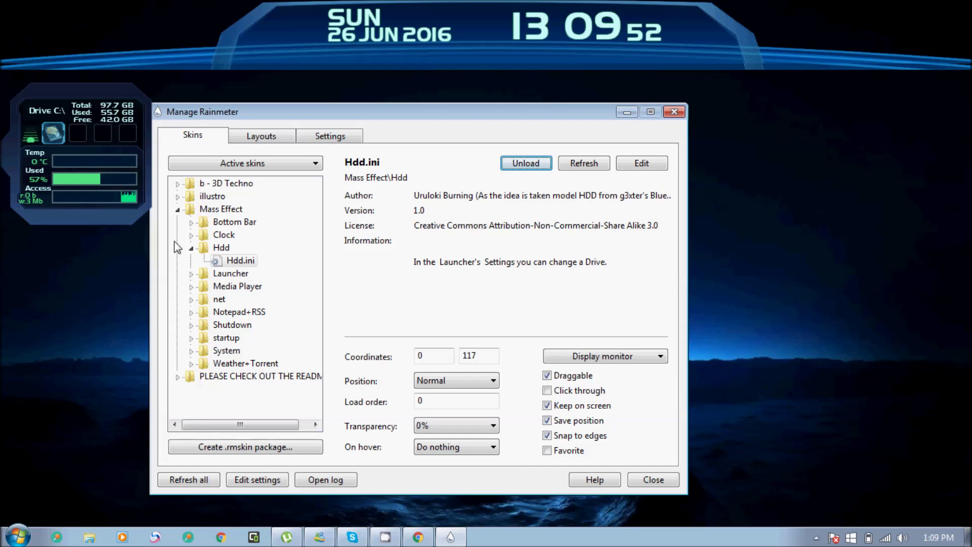
click(191, 248)
Load the Launcher.ini skin from the Mass Effect Launcher folder and uncover the launcher menu on the desktop.
click(191, 261)
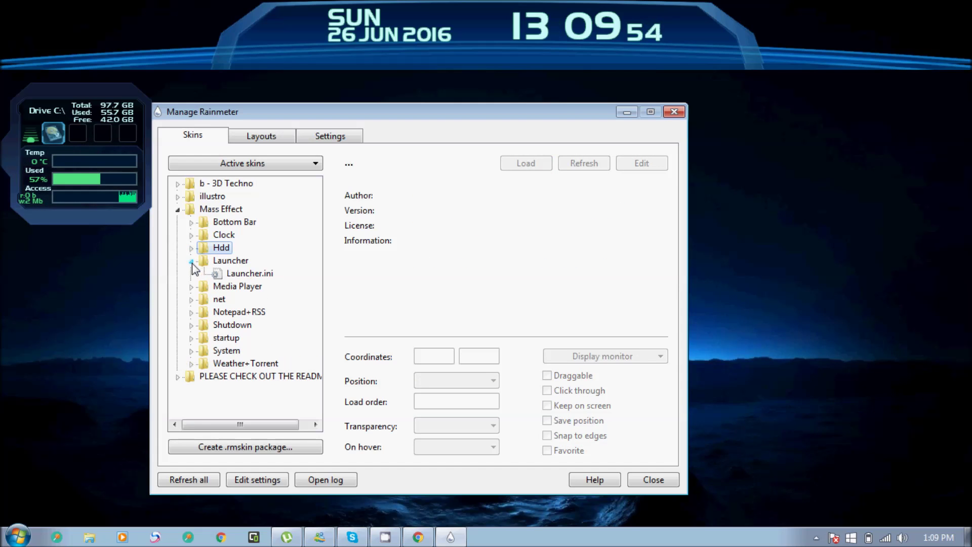
click(240, 274)
click(526, 163)
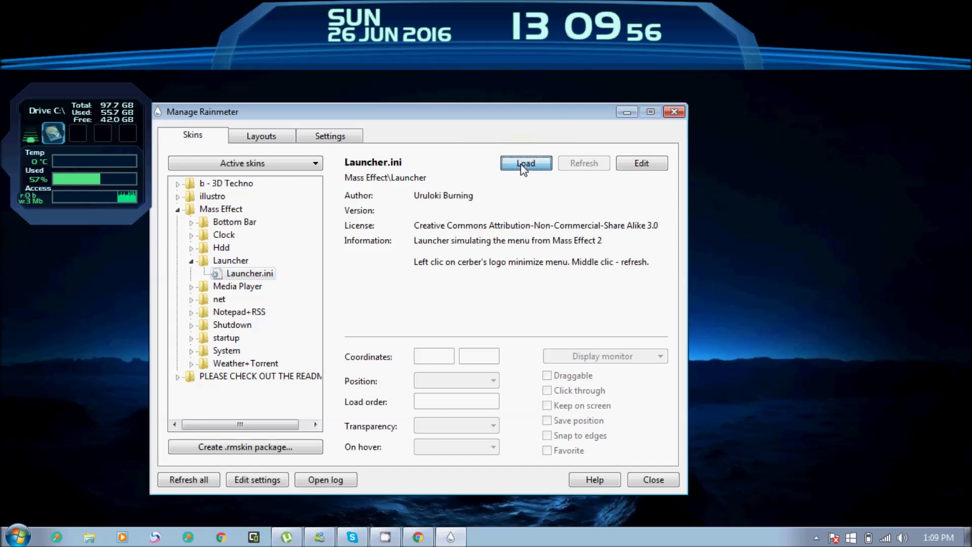
drag(577, 118, 595, 500)
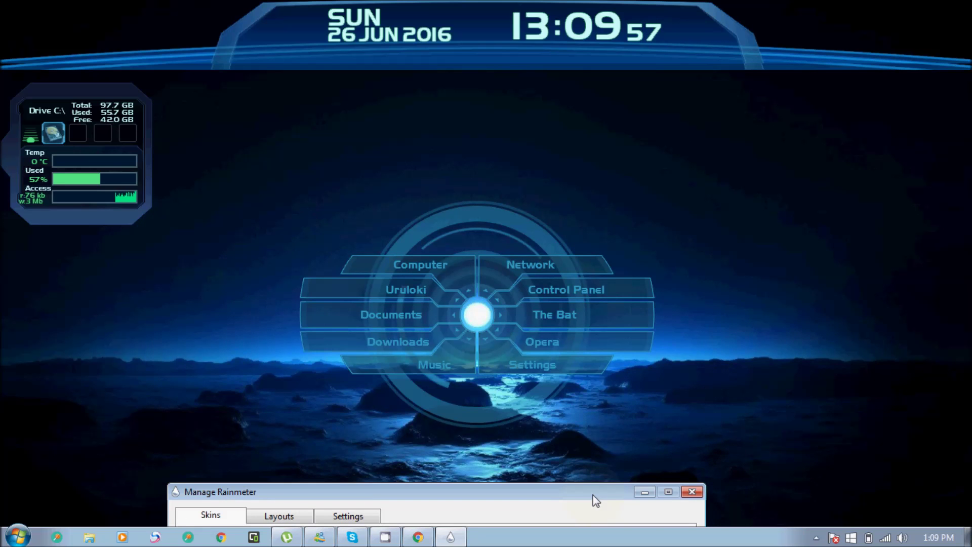
Test the launcher's Computer and Settings shortcuts, closing each window they open.
click(409, 274)
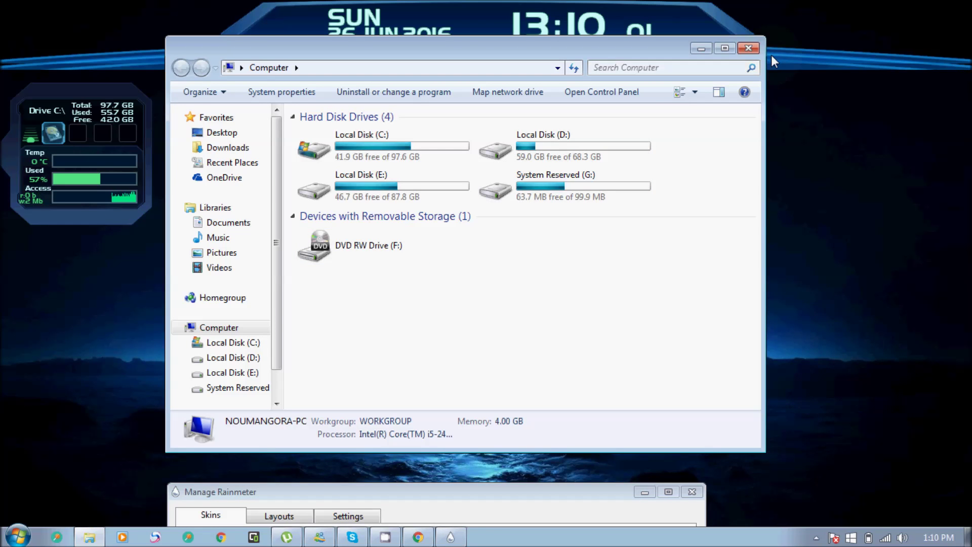
click(747, 49)
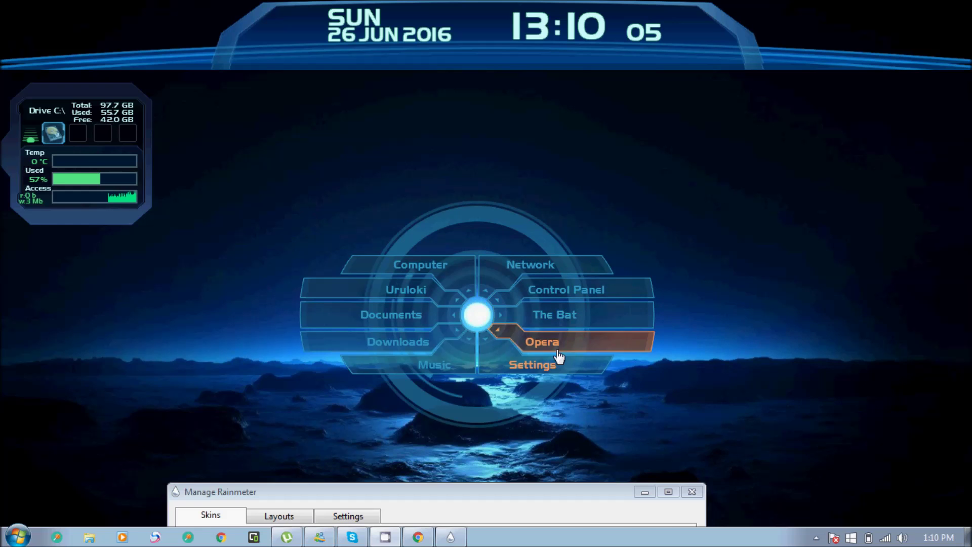
click(550, 371)
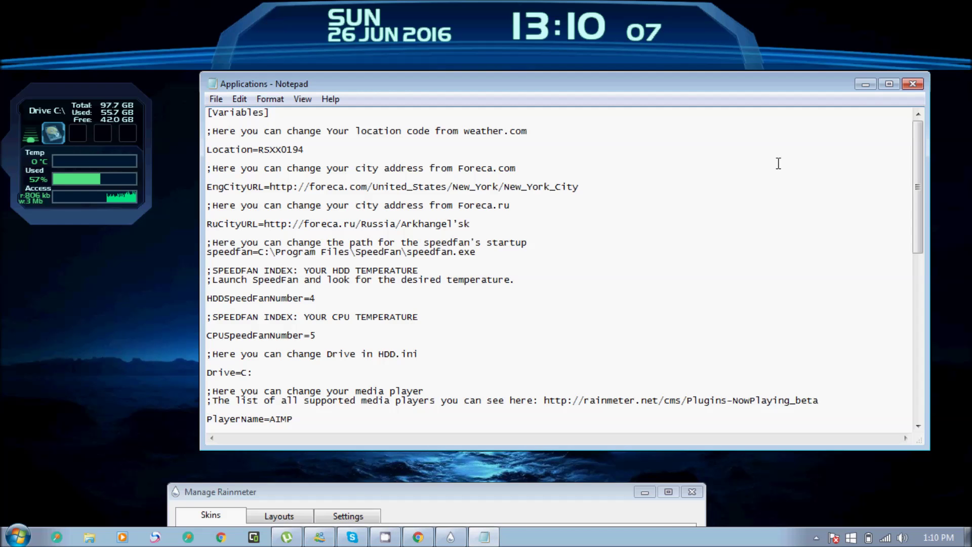
click(908, 85)
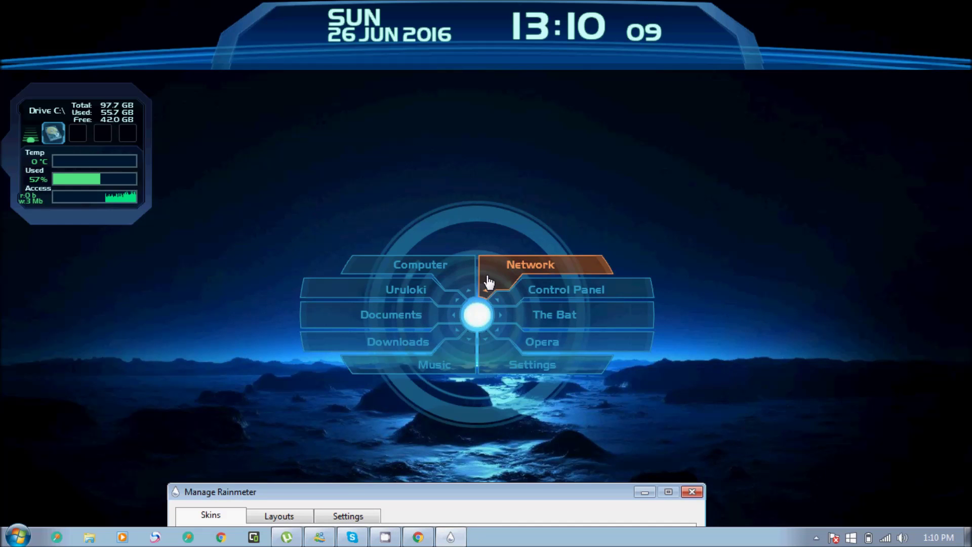
Collapse the Launcher folder and move the manager window aside to view the launcher menu before bringing it back.
drag(548, 489, 540, 85)
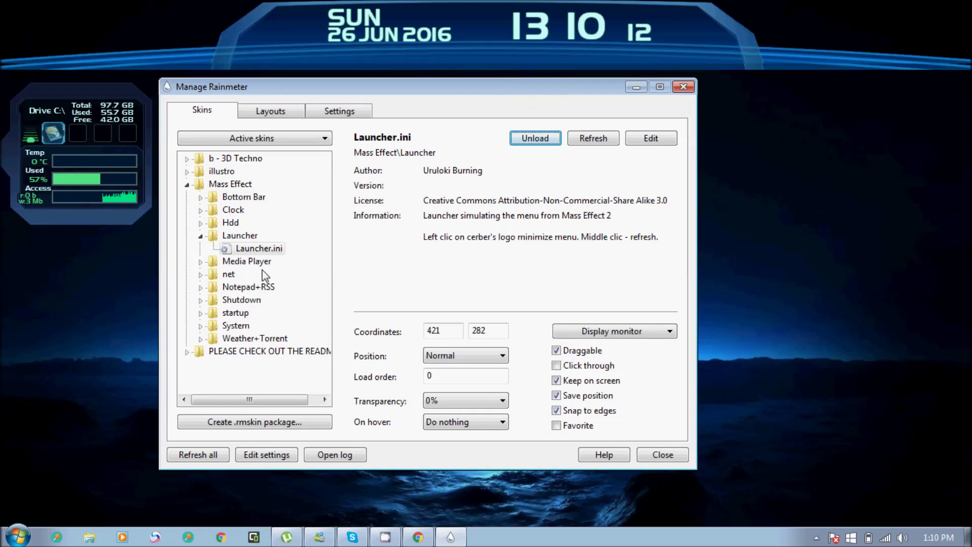
click(201, 236)
drag(472, 89, 509, 425)
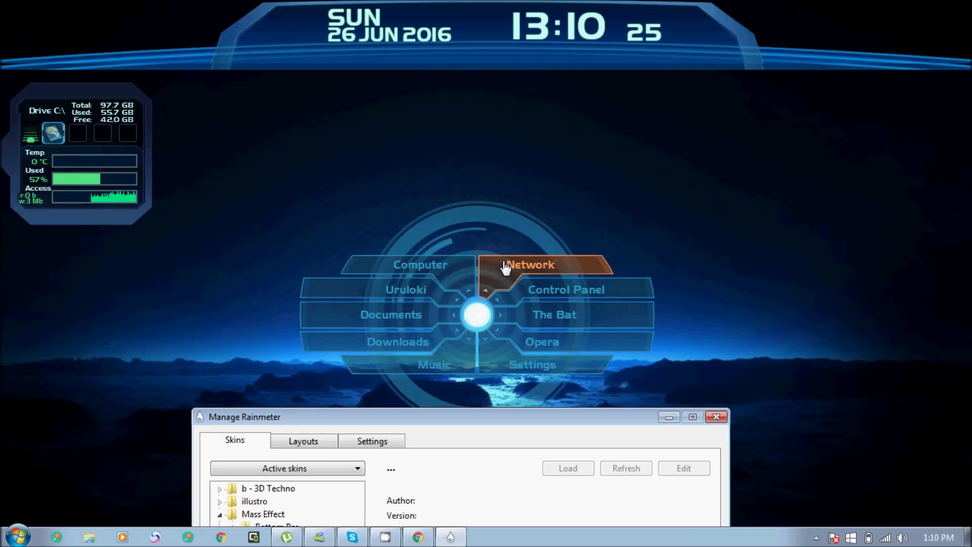
drag(476, 410, 472, 135)
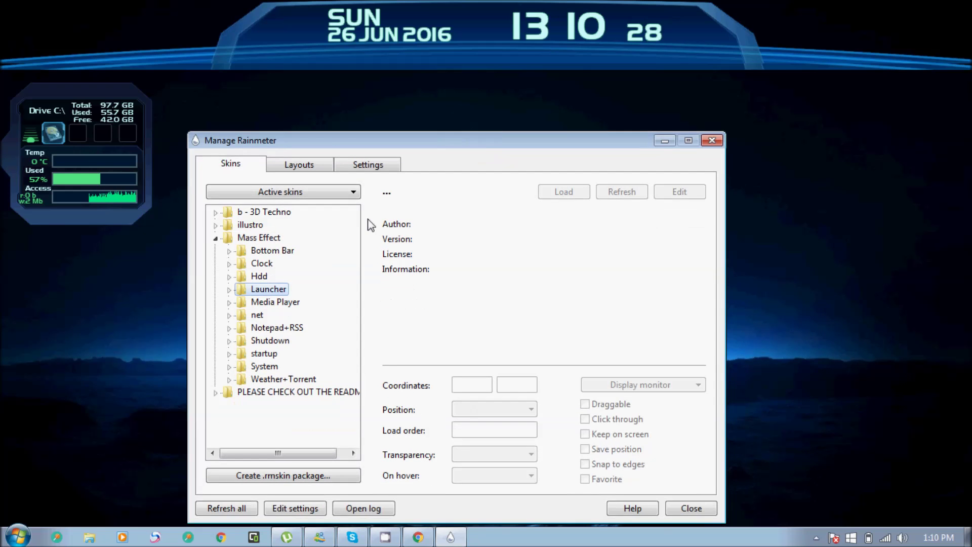
Load the Player.ini skin from the Mass Effect Media Player folder.
click(229, 302)
click(280, 315)
click(566, 192)
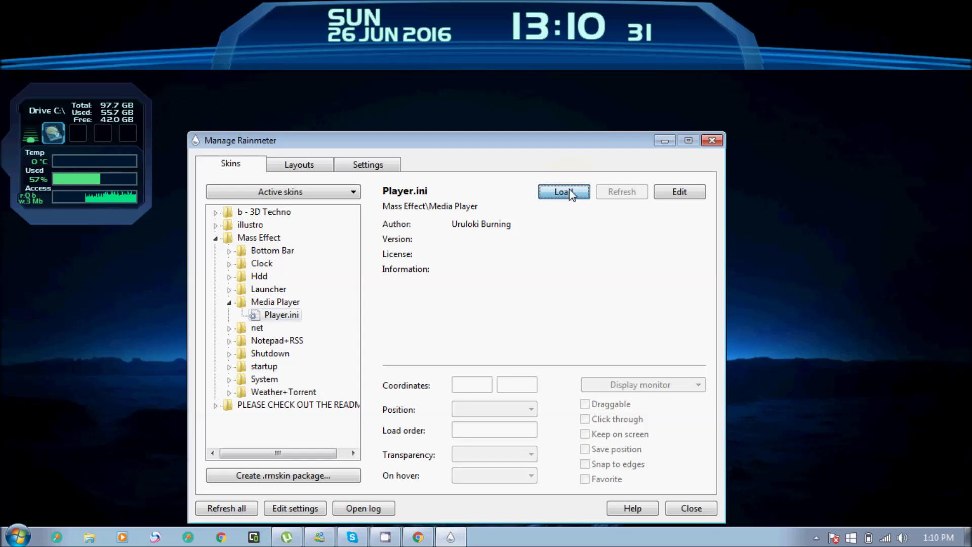
click(238, 303)
click(229, 303)
Load the NetWork.ini skin from the Mass Effect net folder.
click(237, 316)
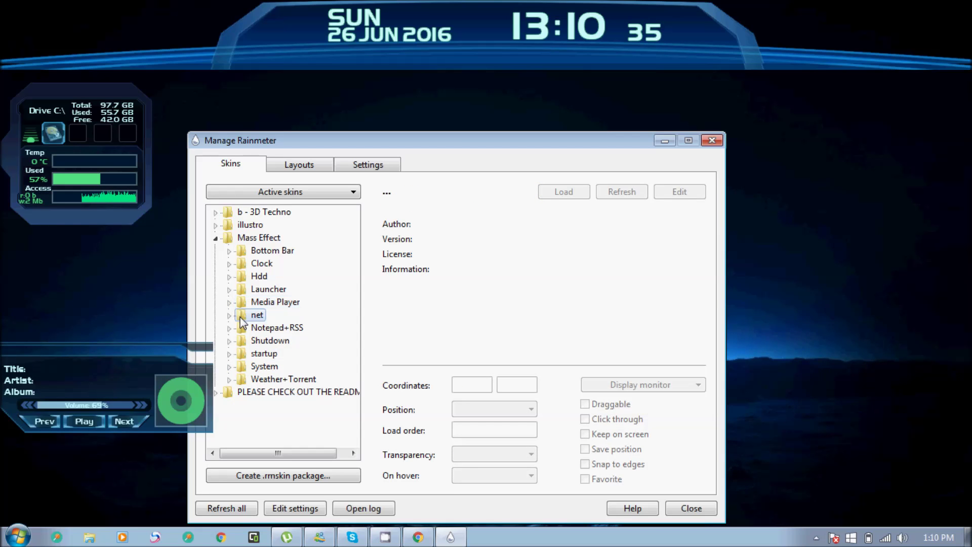
click(229, 315)
click(257, 328)
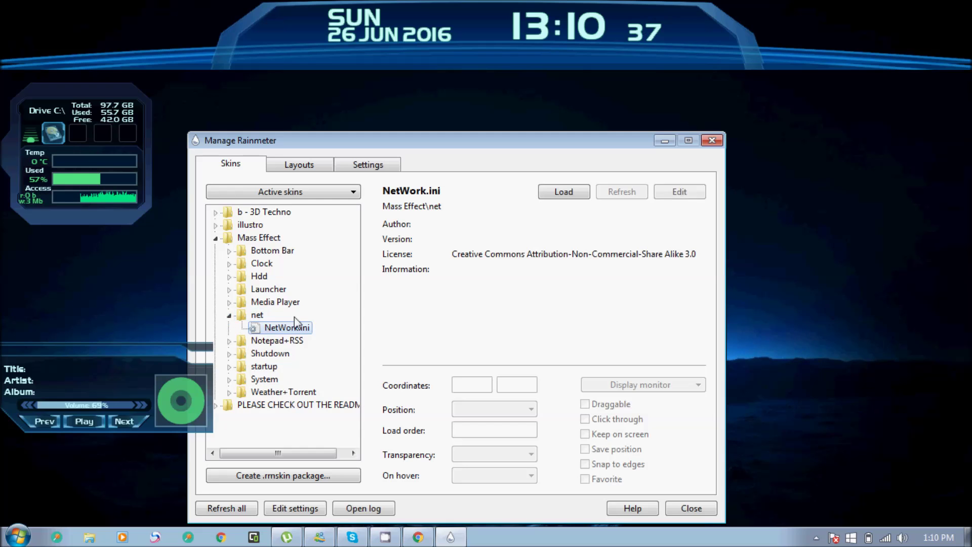
click(544, 190)
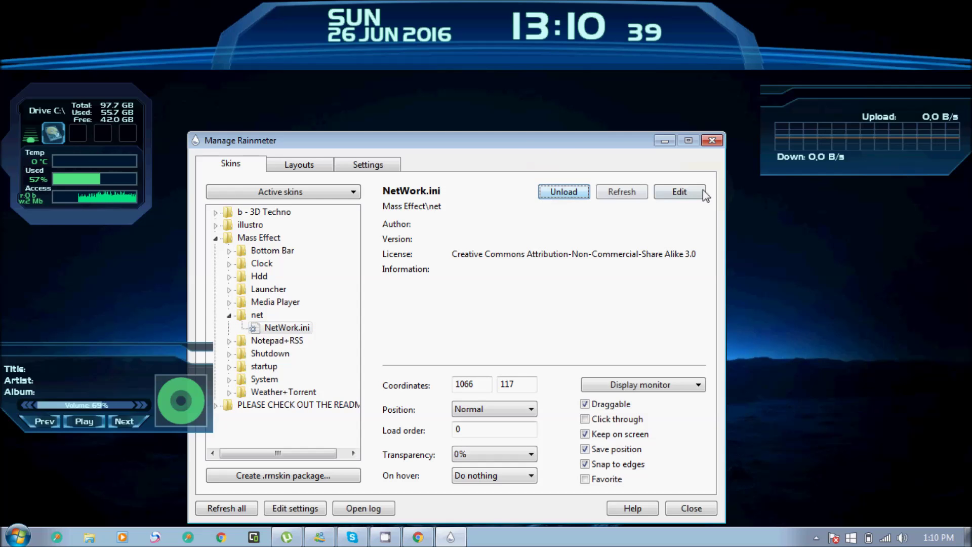
Move the manager window up and reposition the network, drive and media player widgets along the sides of the desktop.
drag(545, 142, 557, 97)
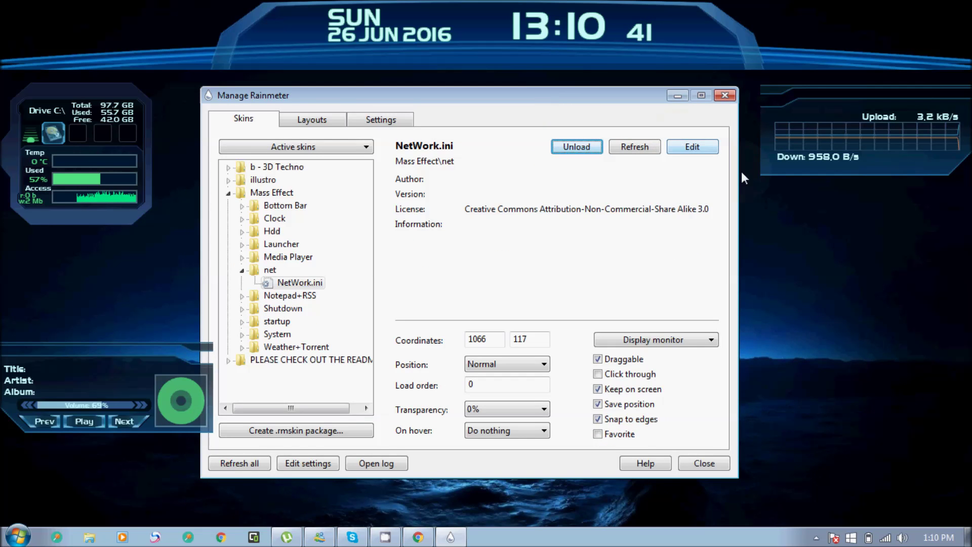
drag(779, 172, 800, 167)
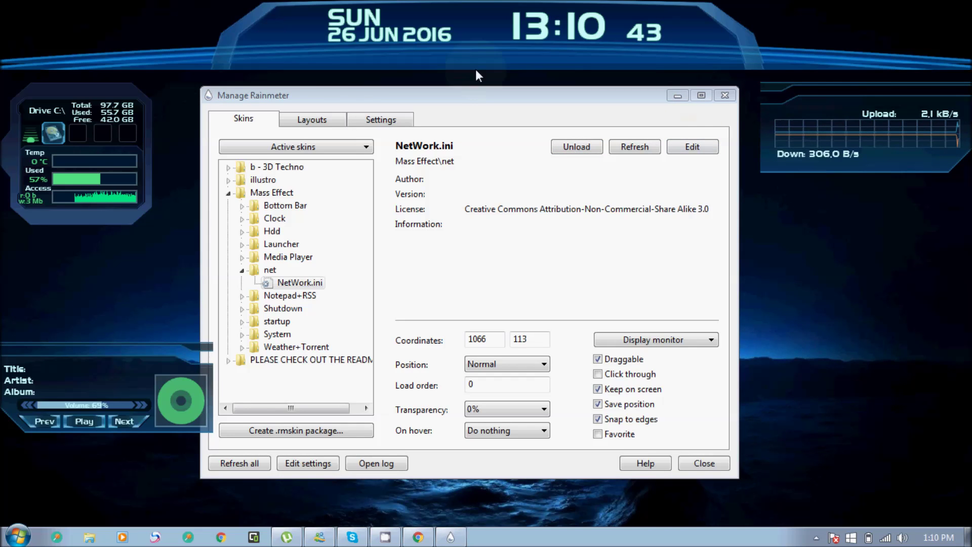
drag(148, 120, 111, 183)
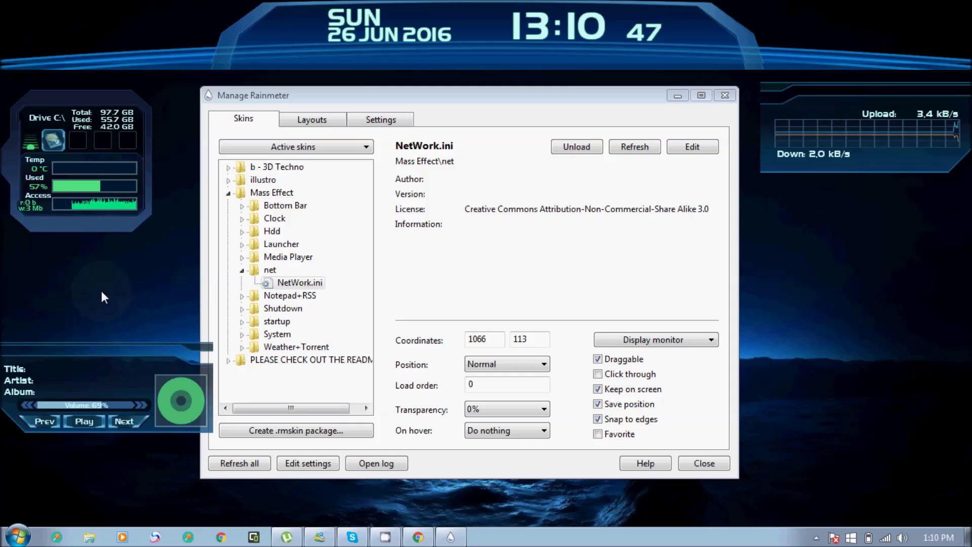
drag(161, 427, 150, 366)
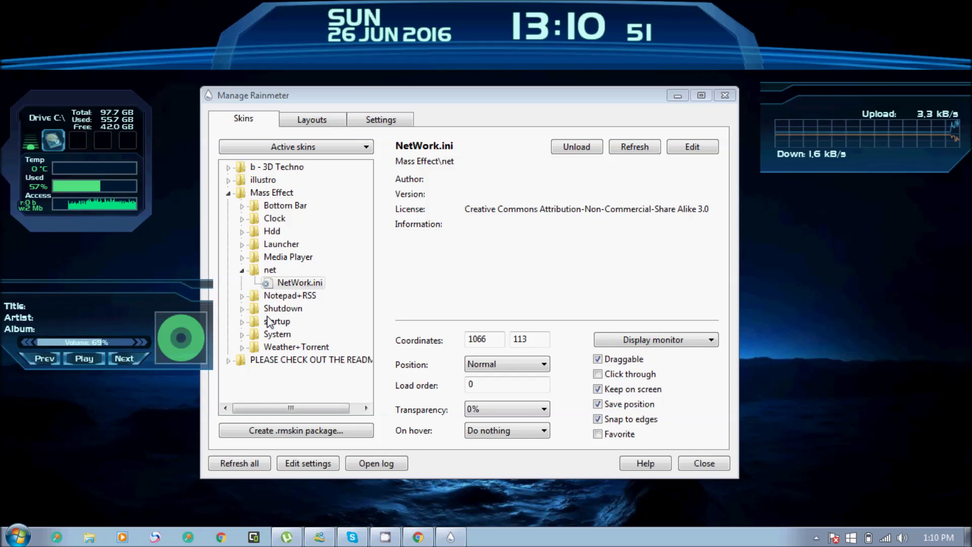
Try out the NotepadWithRSS.ini skin from the Mass Effect Notepad+RSS folder and unload it again.
click(242, 270)
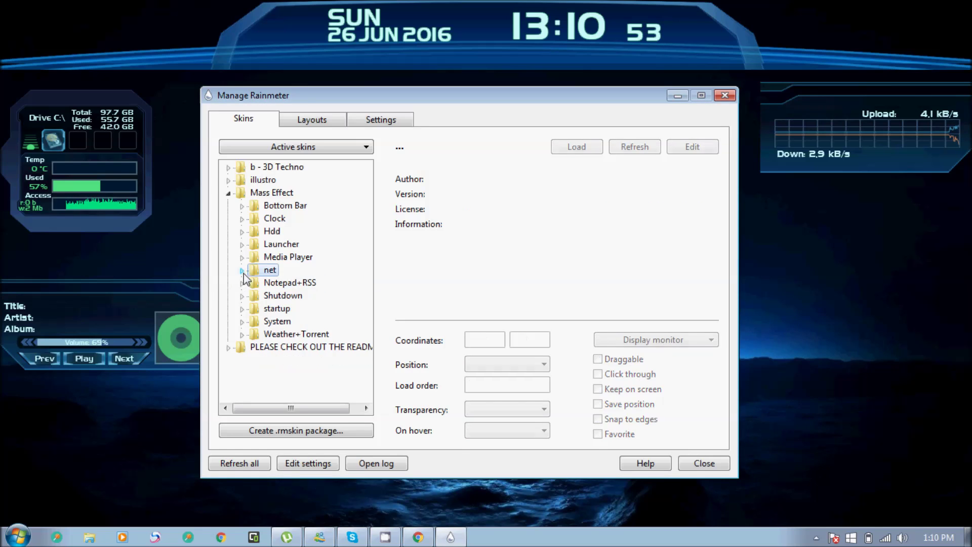
click(242, 283)
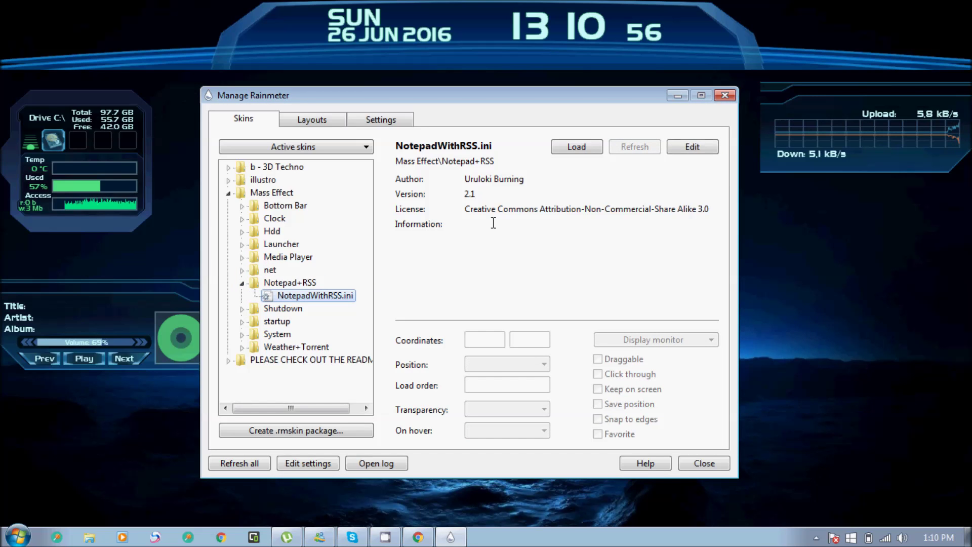
click(590, 150)
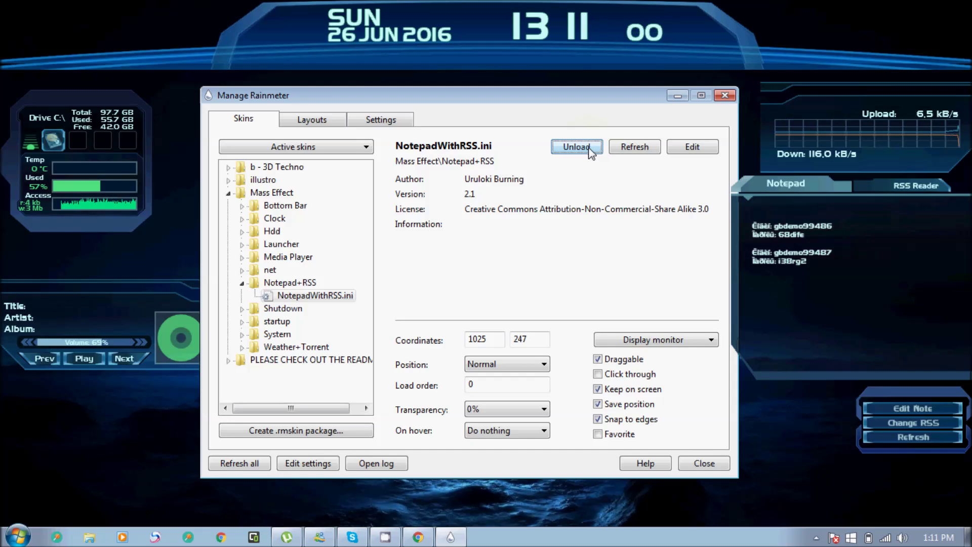
click(590, 149)
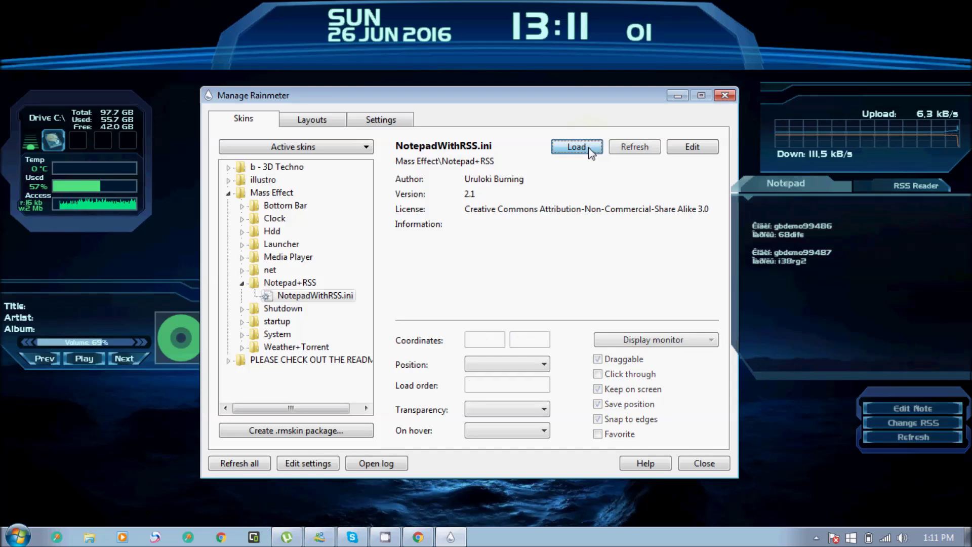
Load the Shutdown.ini skin from the Mass Effect Shutdown folder, then expand and collapse its power control panel.
click(242, 283)
click(242, 296)
click(300, 308)
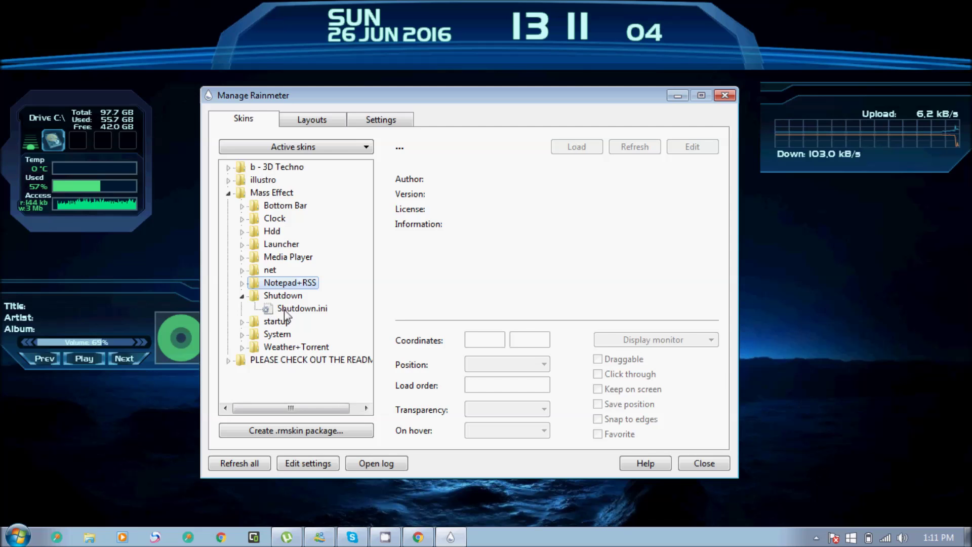
click(554, 148)
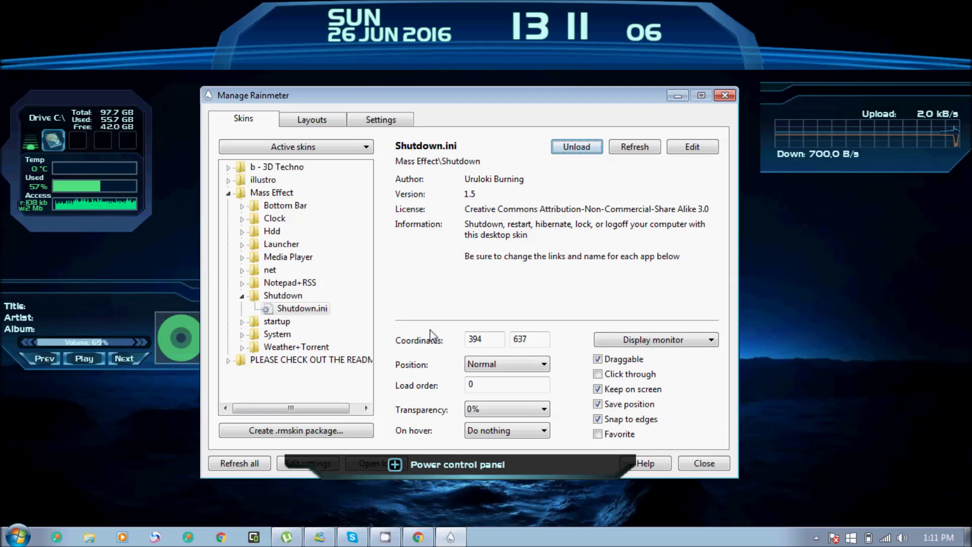
click(395, 464)
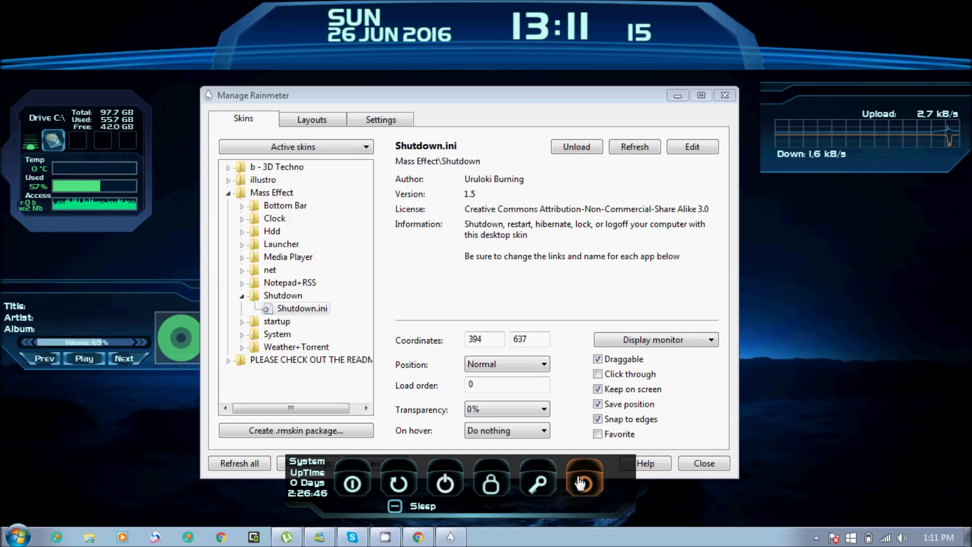
click(394, 506)
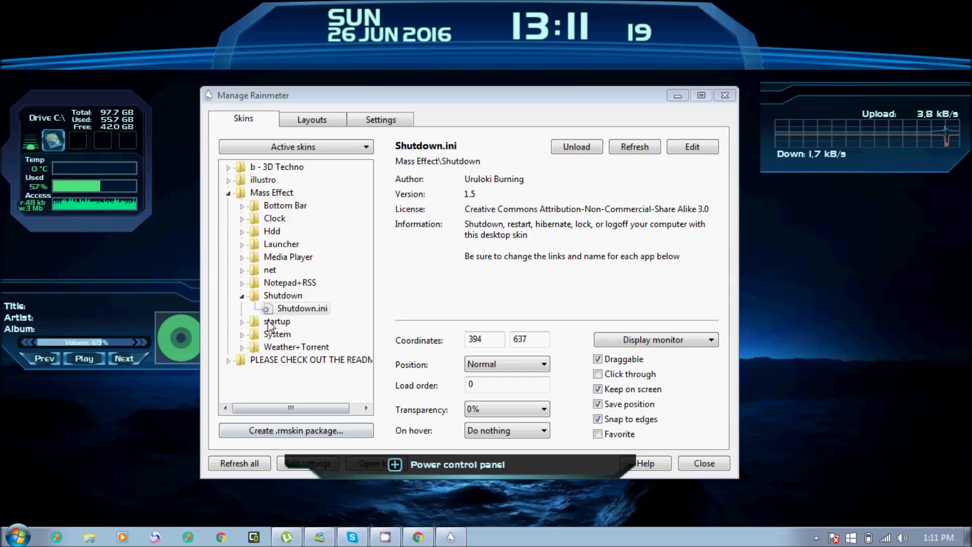
Try loading the Sartup.ini skin from the Mass Effect startup folder.
click(242, 295)
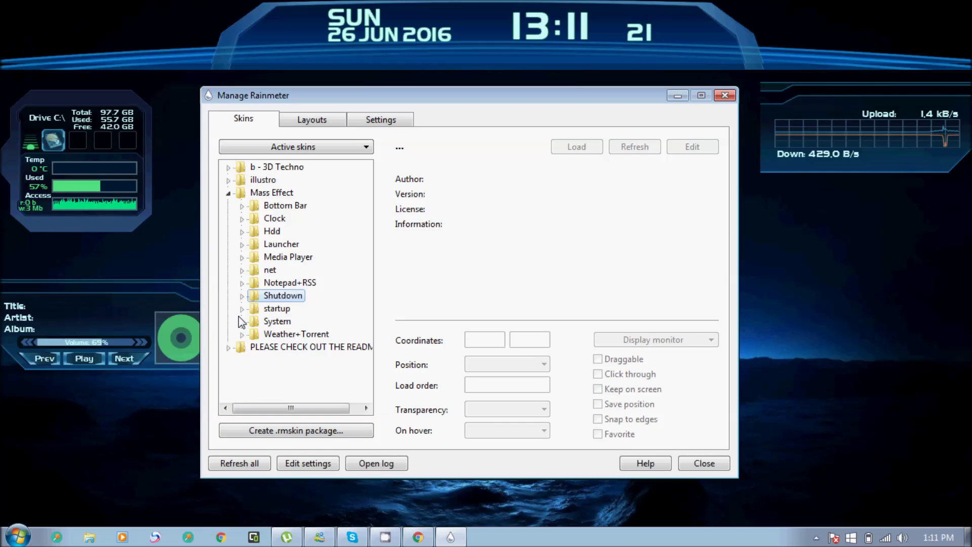
click(242, 309)
click(295, 321)
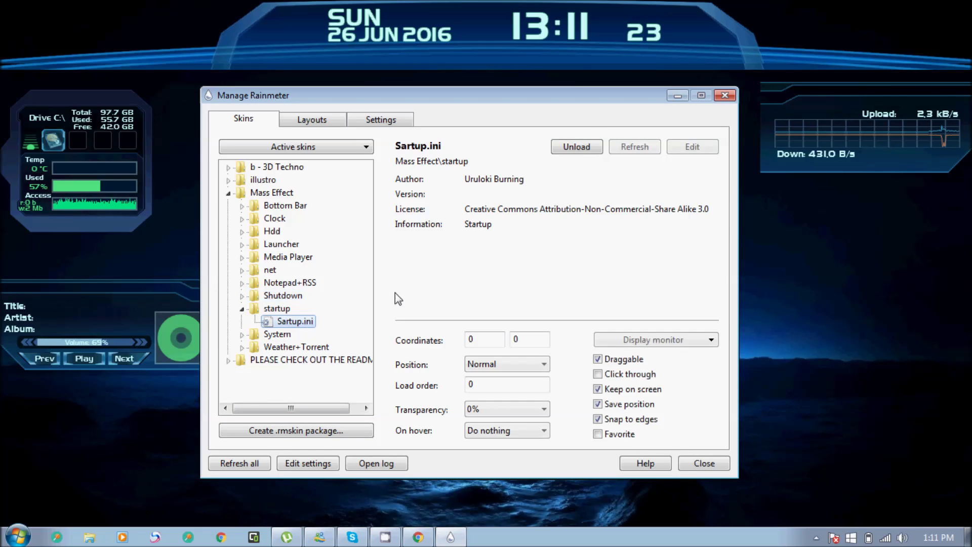
click(576, 148)
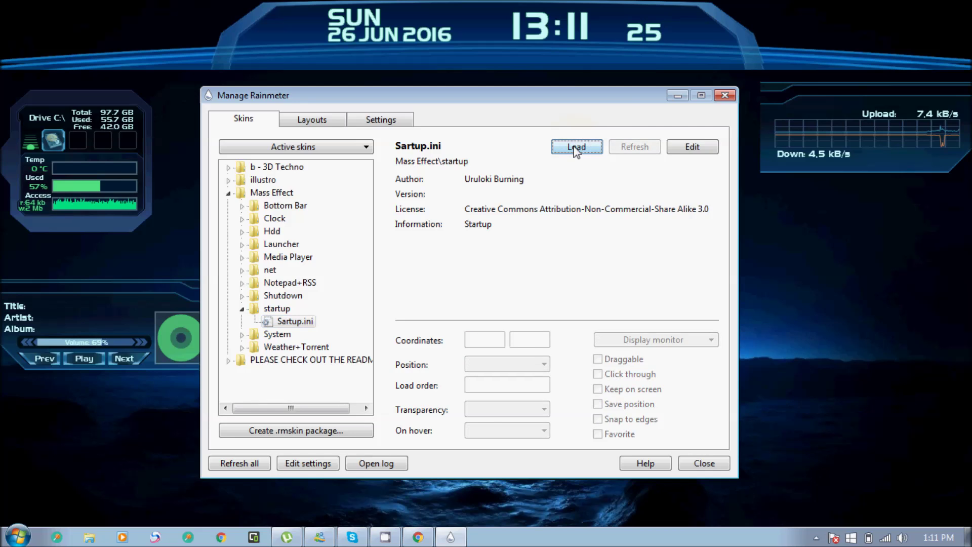
click(576, 148)
click(576, 148)
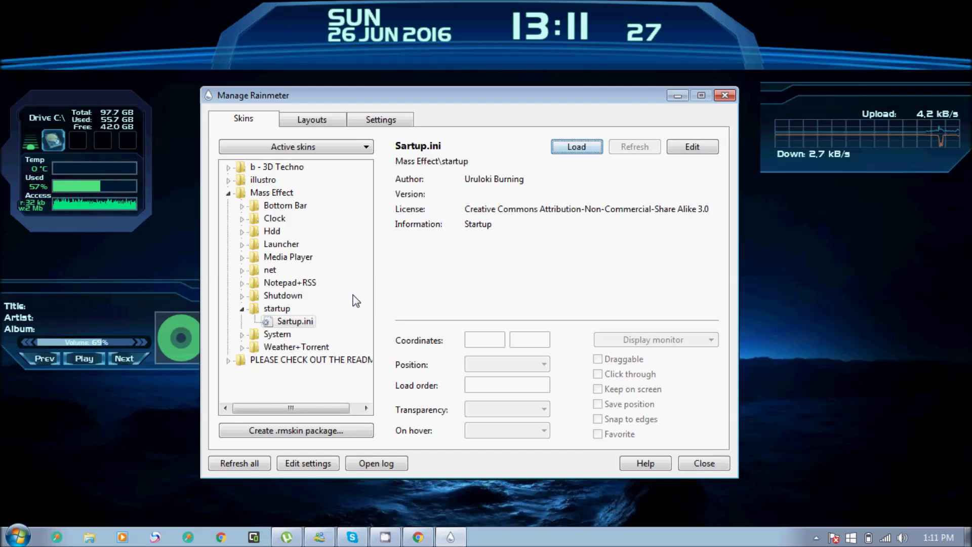
Check which skins the Mass Effect System folder offers, then collapse the folder.
click(242, 309)
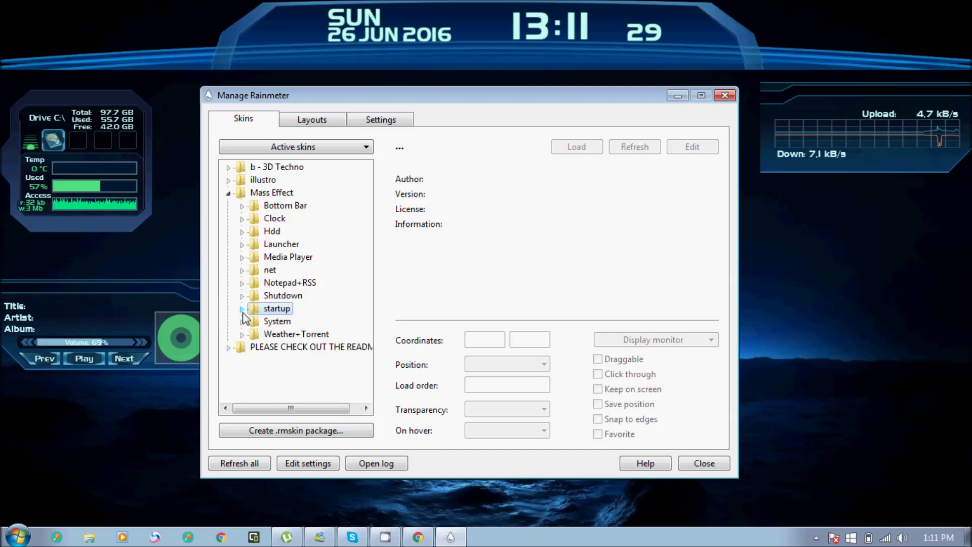
click(241, 322)
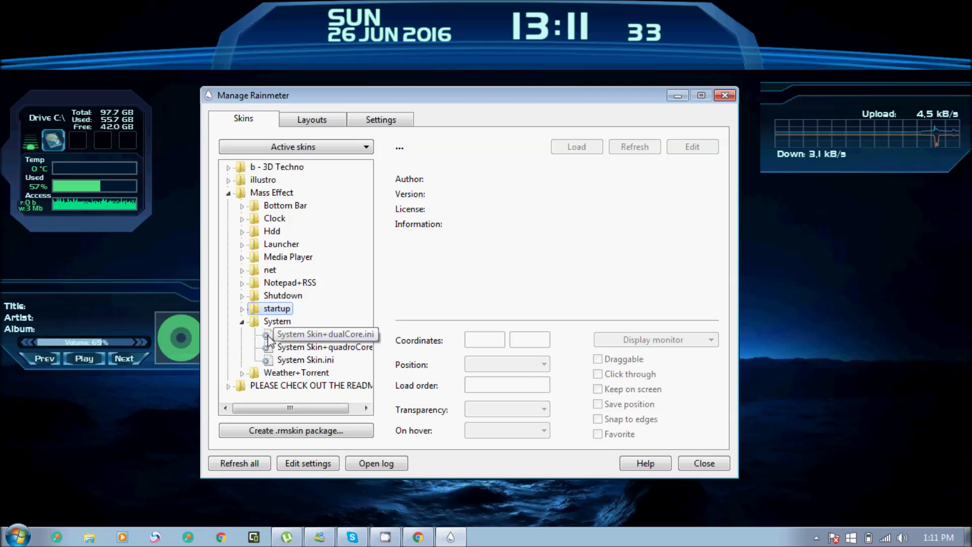
click(242, 322)
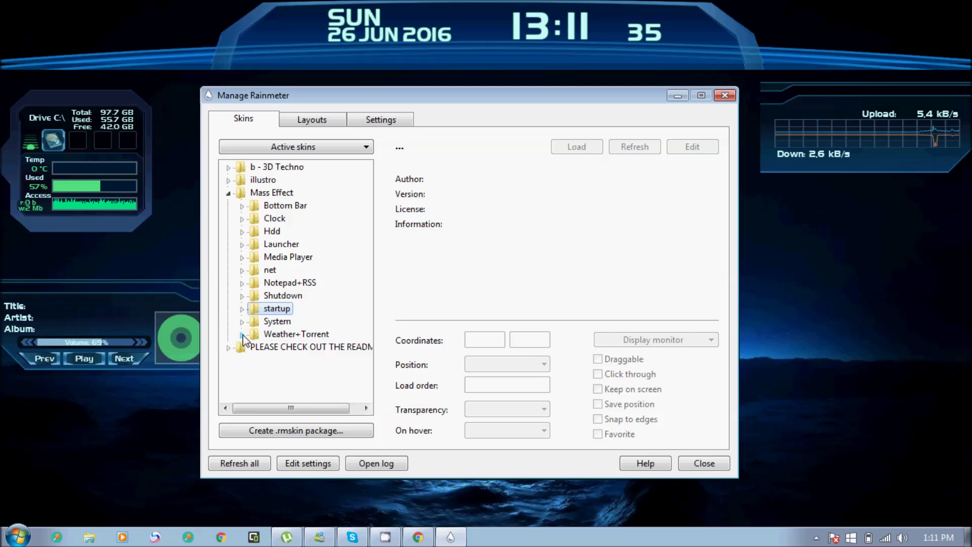
Try out the Weather+Torrent.ini skin, switching between its µTorrent and Weather views, and unload it again.
click(242, 335)
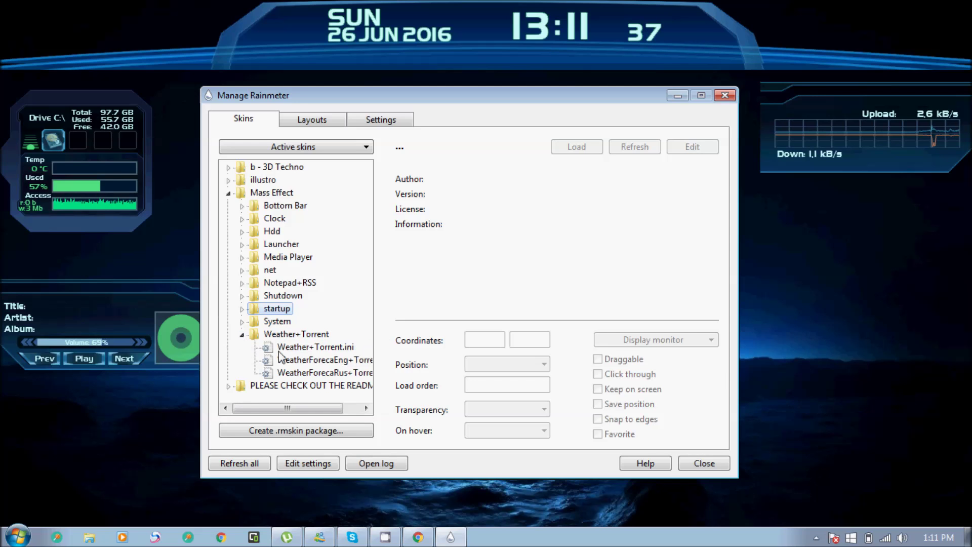
click(315, 347)
click(574, 152)
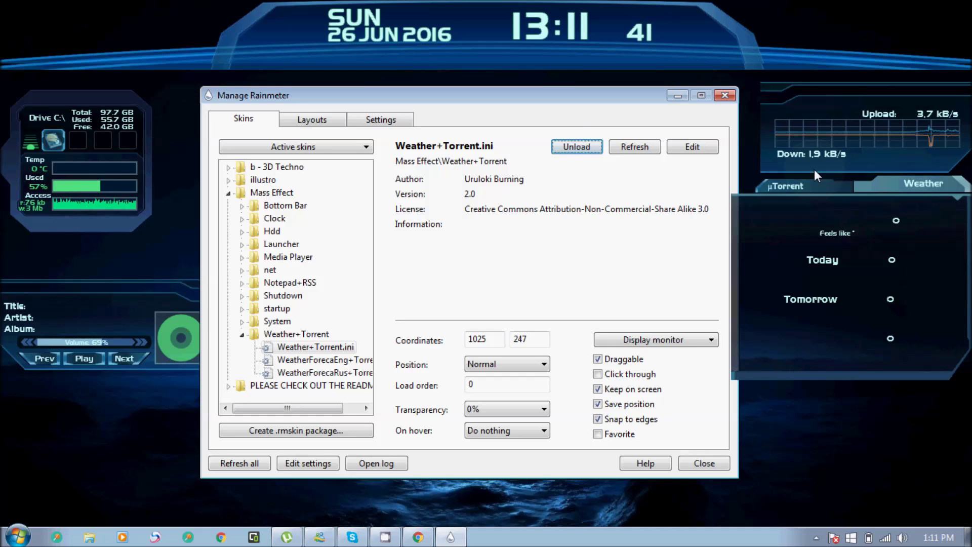
click(799, 185)
click(920, 185)
click(795, 185)
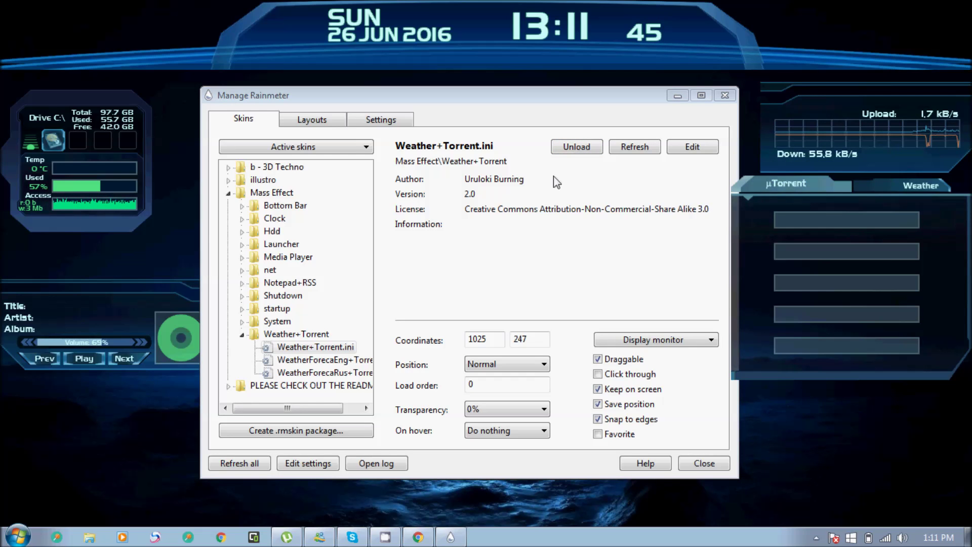
click(567, 146)
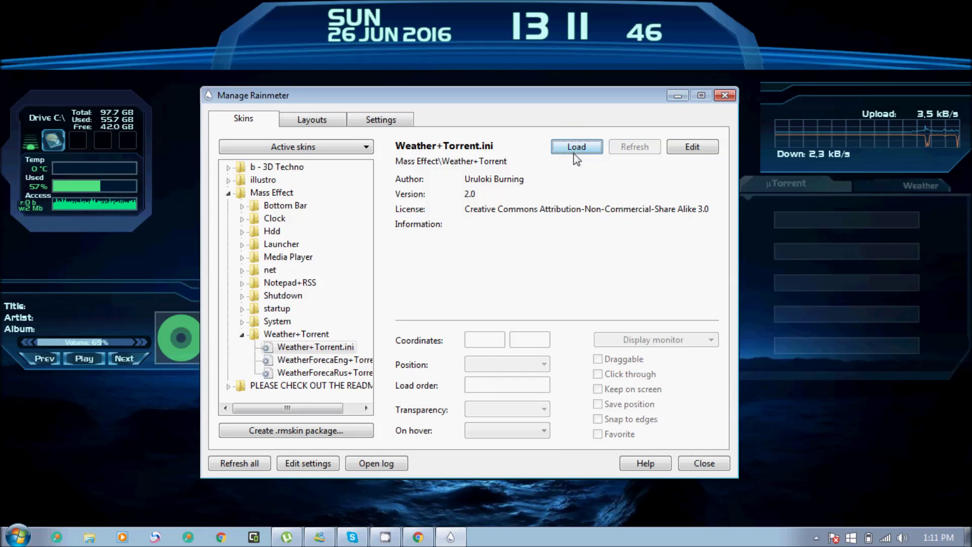
Collapse the Weather+Torrent and Mass Effect folders and shift the manager window slightly.
click(242, 334)
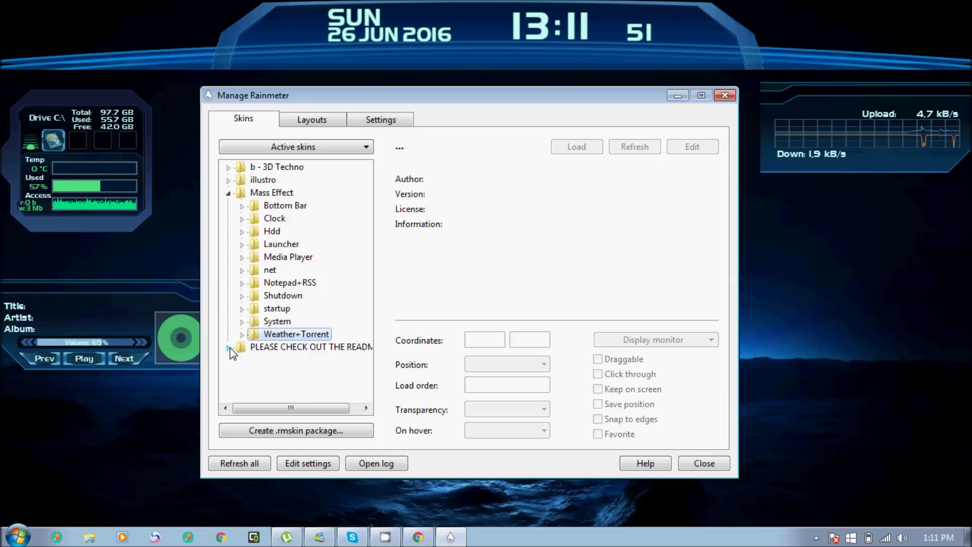
mouse_move(278, 411)
mouse_down()
mouse_move(317, 414)
mouse_move(293, 410)
mouse_up()
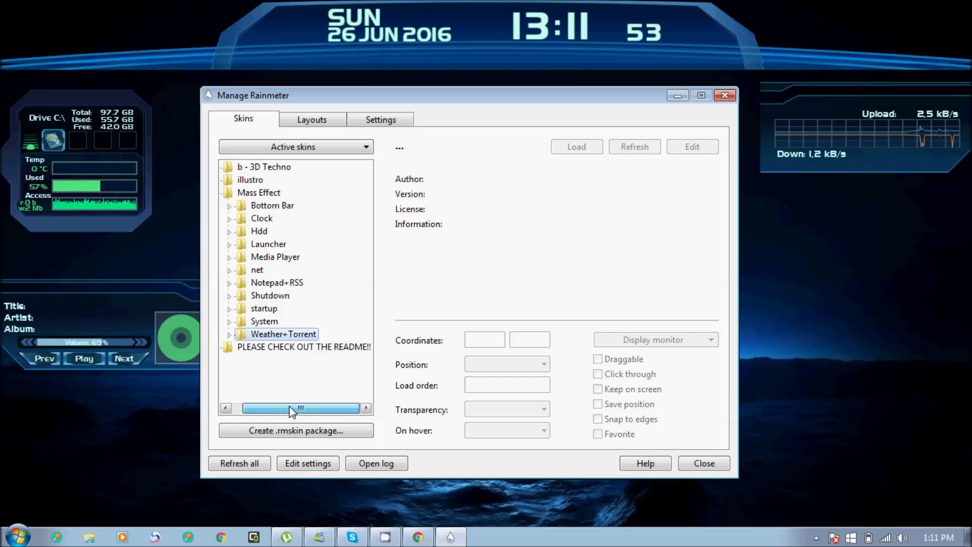
click(229, 194)
mouse_move(461, 104)
mouse_down()
mouse_move(467, 524)
mouse_move(487, 282)
mouse_move(477, 103)
mouse_up()
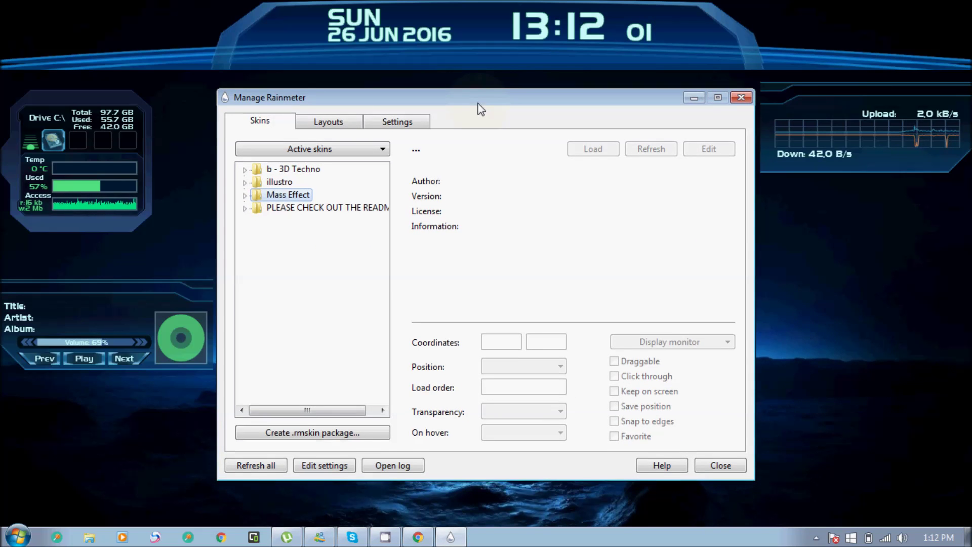
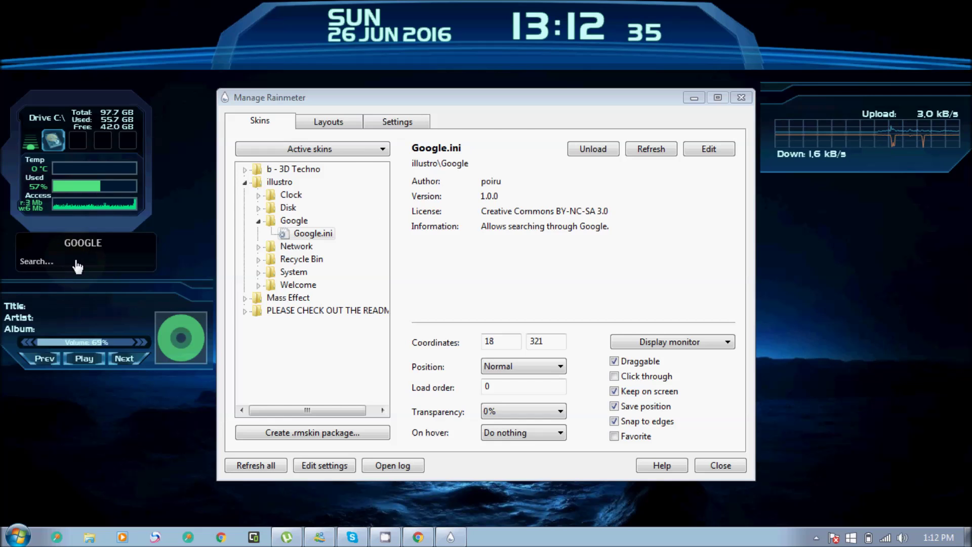
click(258, 222)
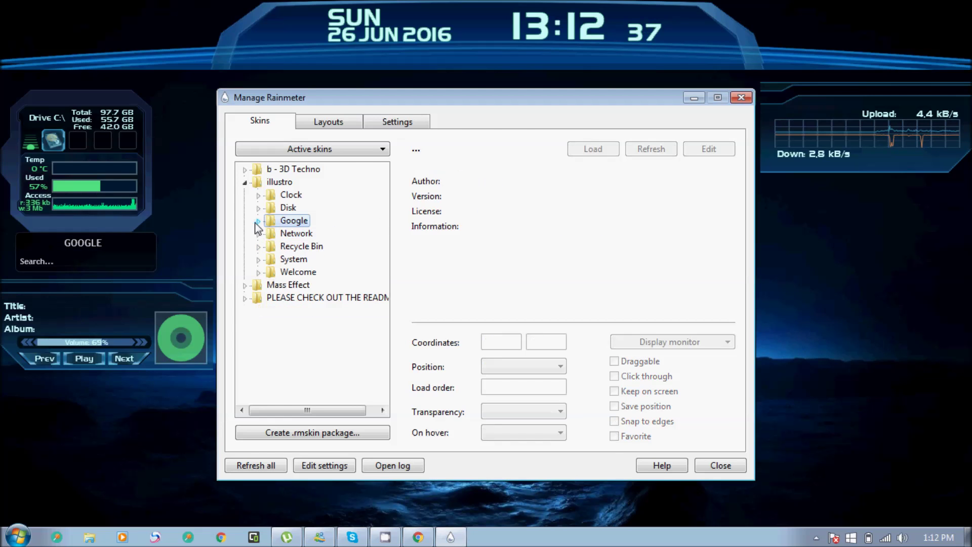
click(114, 273)
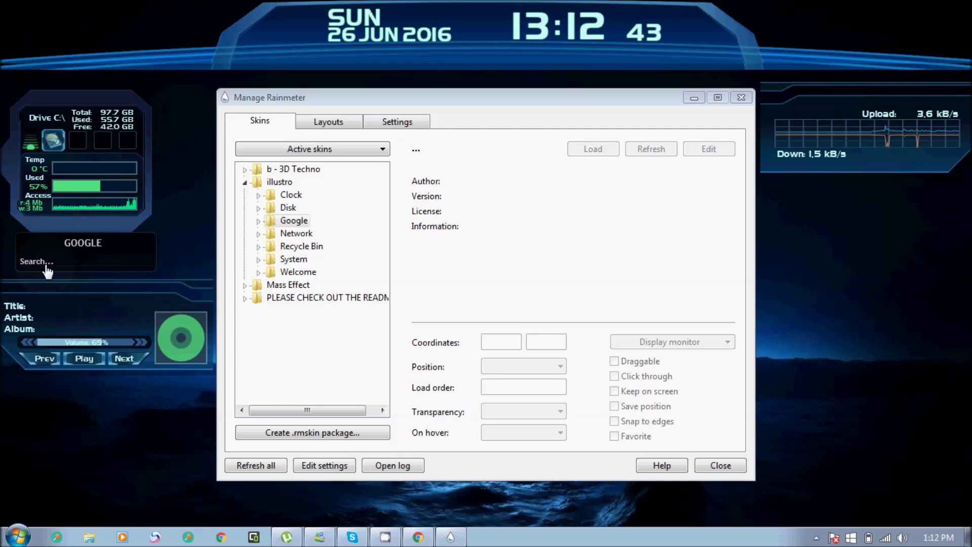
click(59, 251)
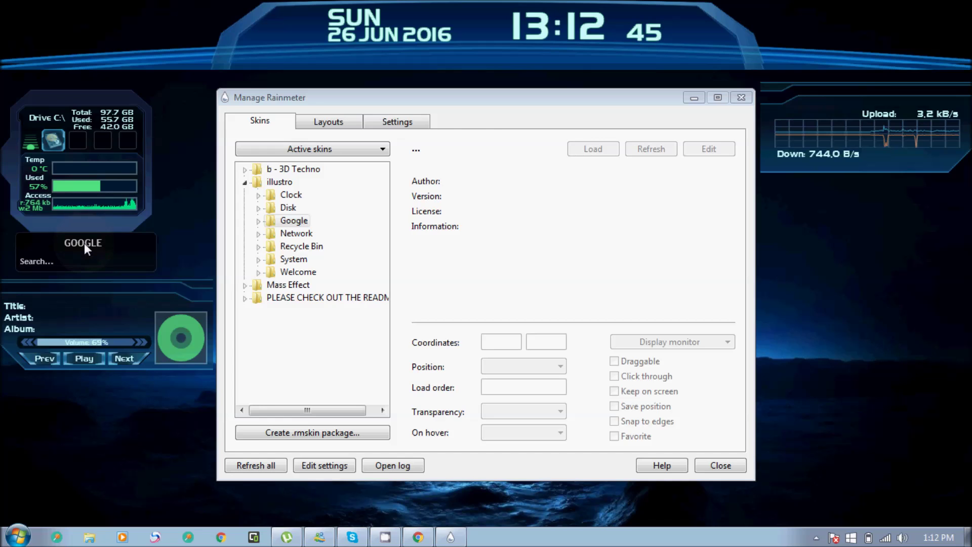
click(50, 258)
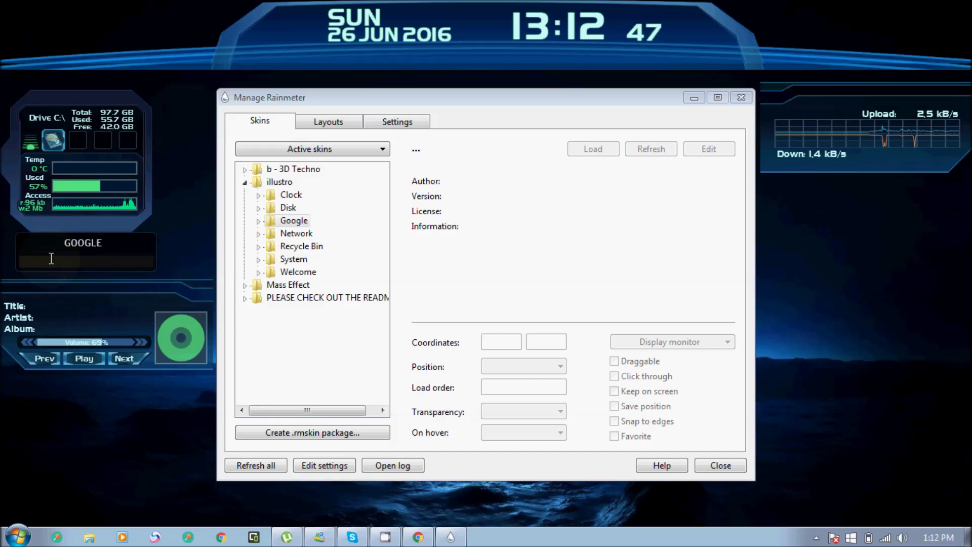
text(go)
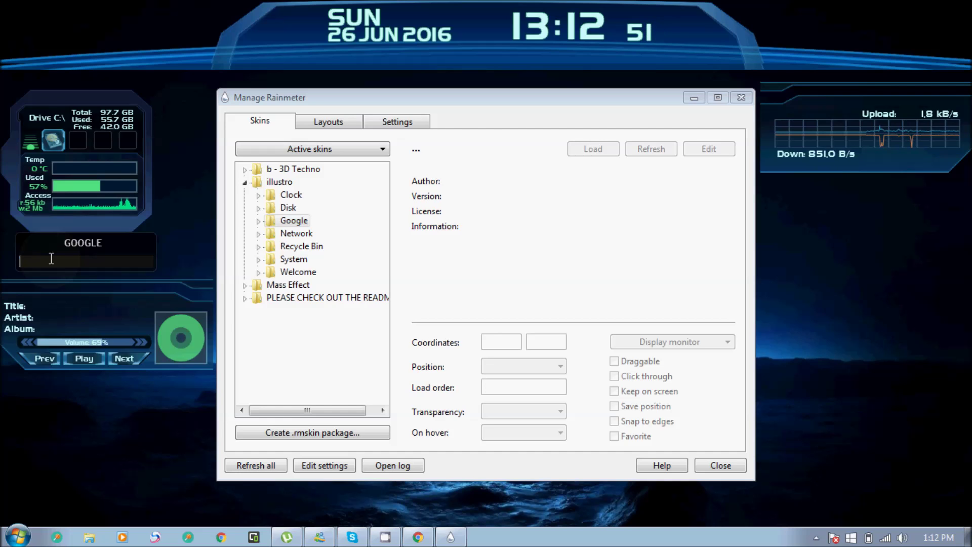
text(www.google.com)
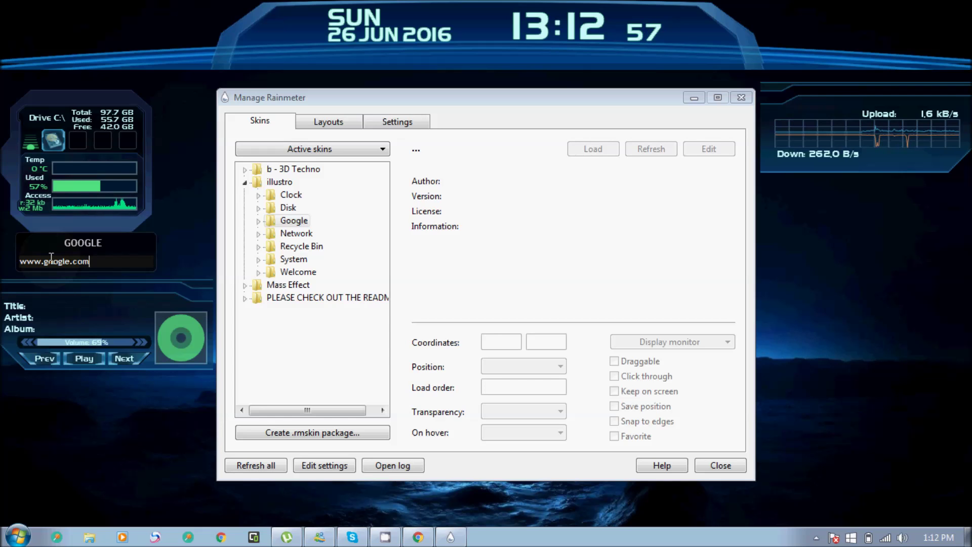
key(Return)
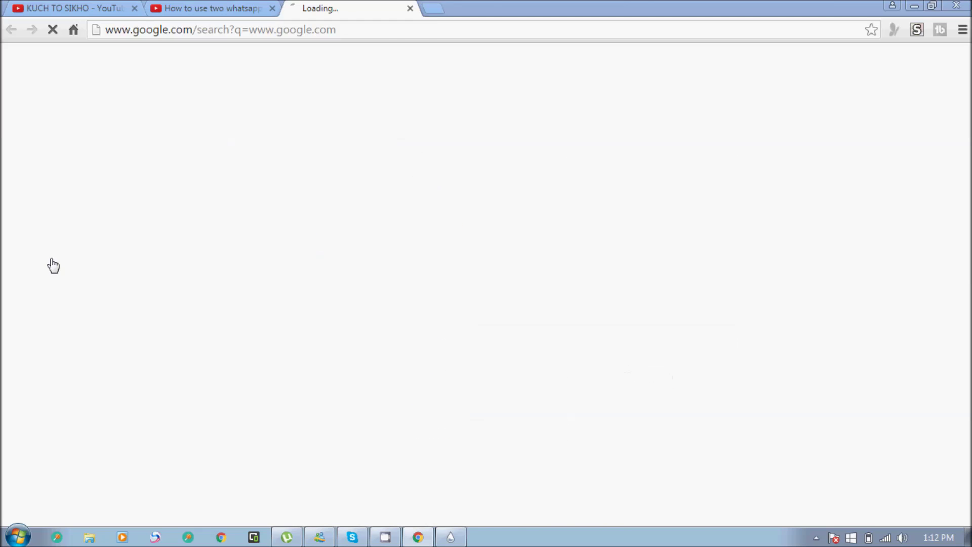
click(410, 8)
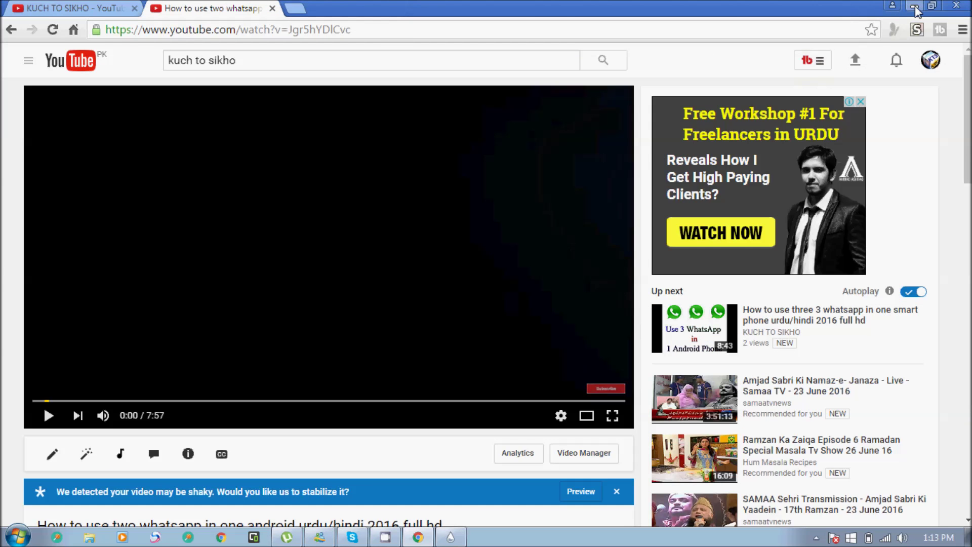
Minimize the browser, collapse the illustro folder, and examine the dark_gear, Simplesentencethree and TECH-A subfolders of the PLEASE CHECK OUT folder.
click(914, 5)
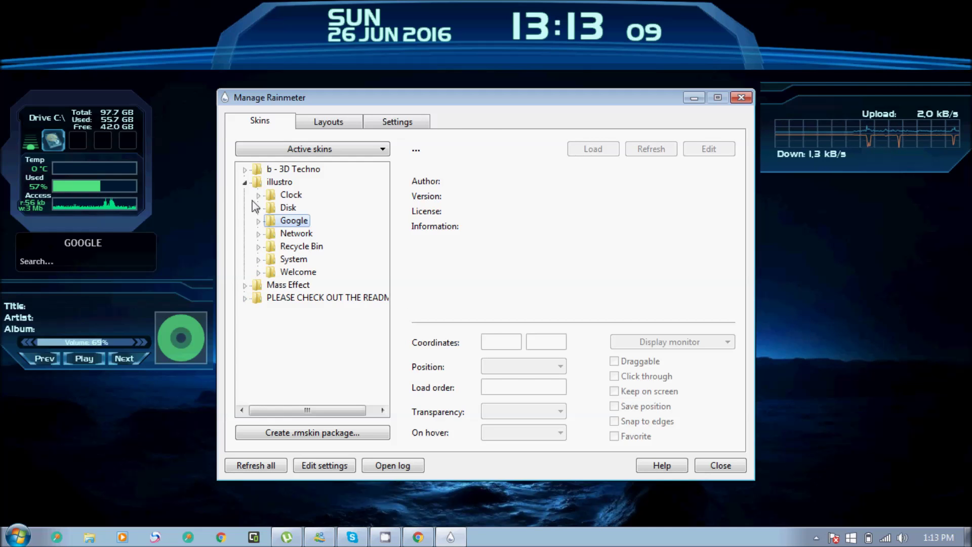
click(244, 183)
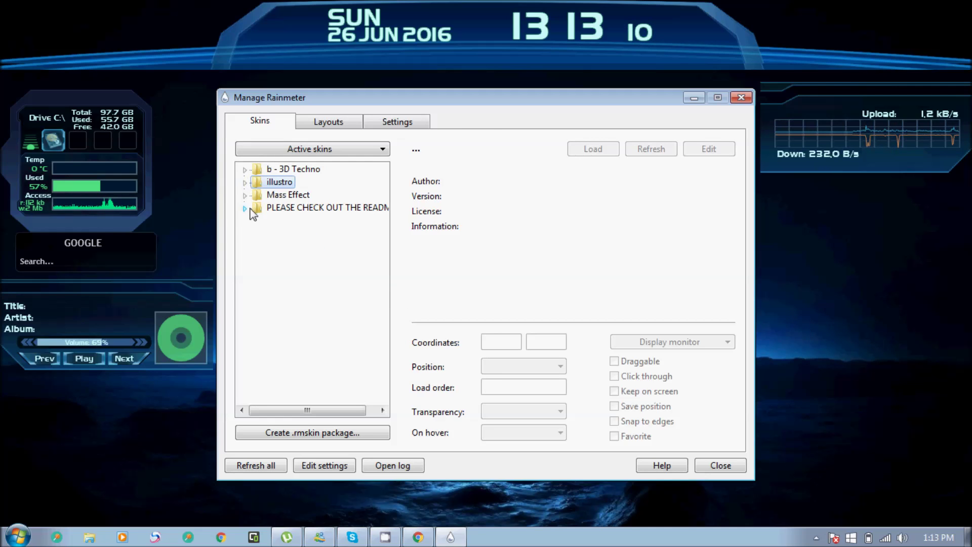
click(244, 208)
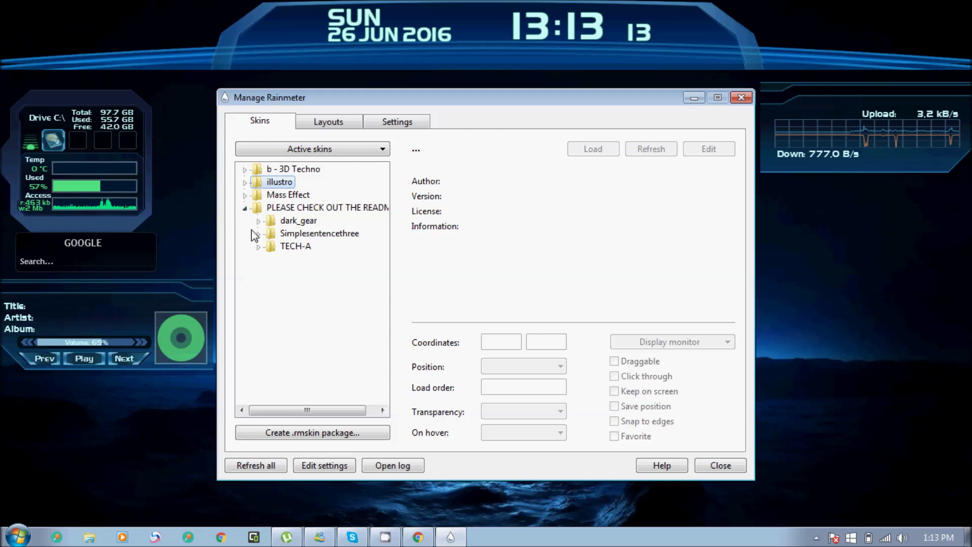
click(259, 222)
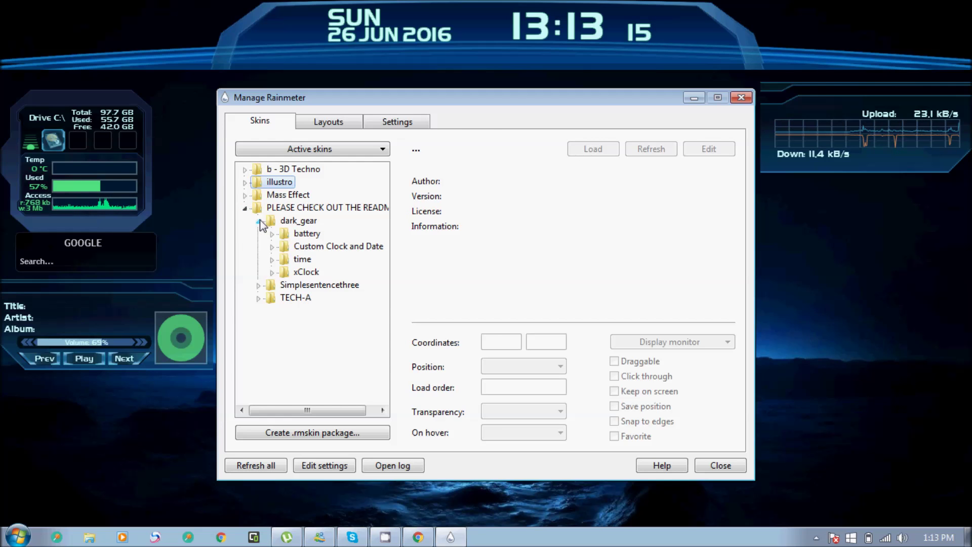
click(258, 221)
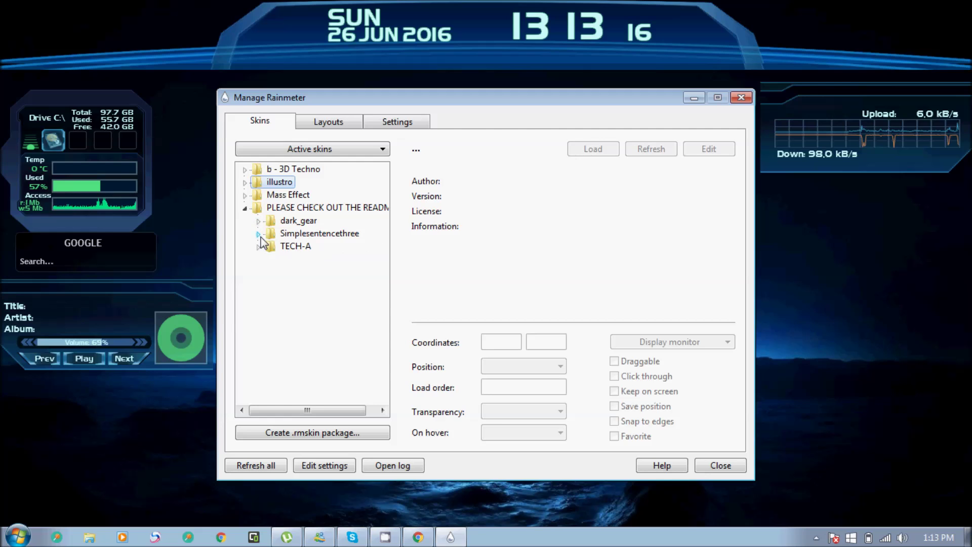
click(258, 234)
click(259, 235)
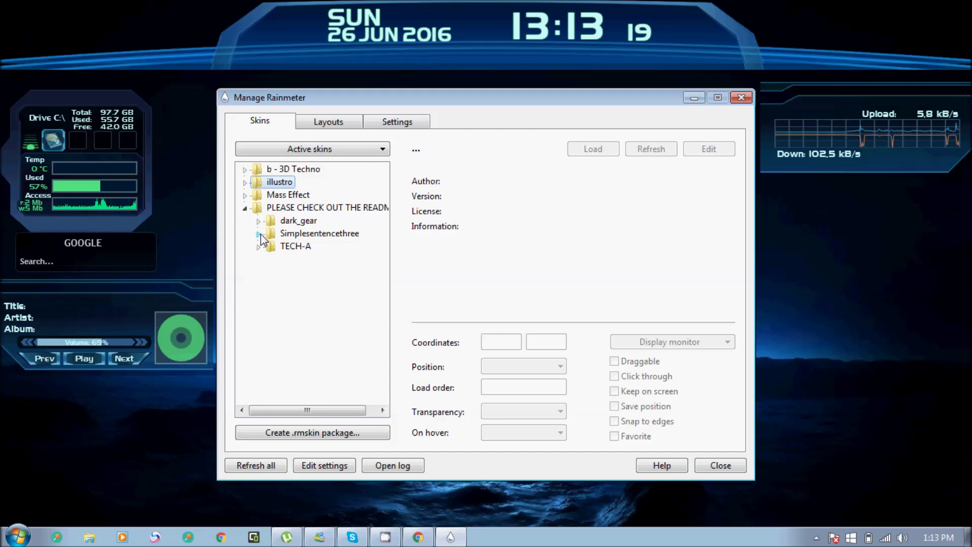
click(258, 247)
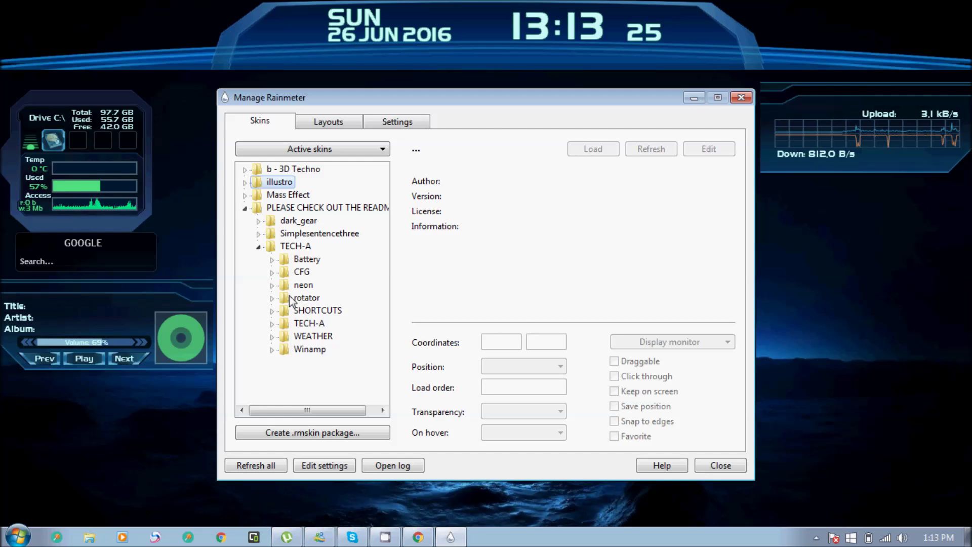
Load the rotator.ini skin from the TECH-A folder and move the manager window aside briefly to view it on the desktop.
click(272, 310)
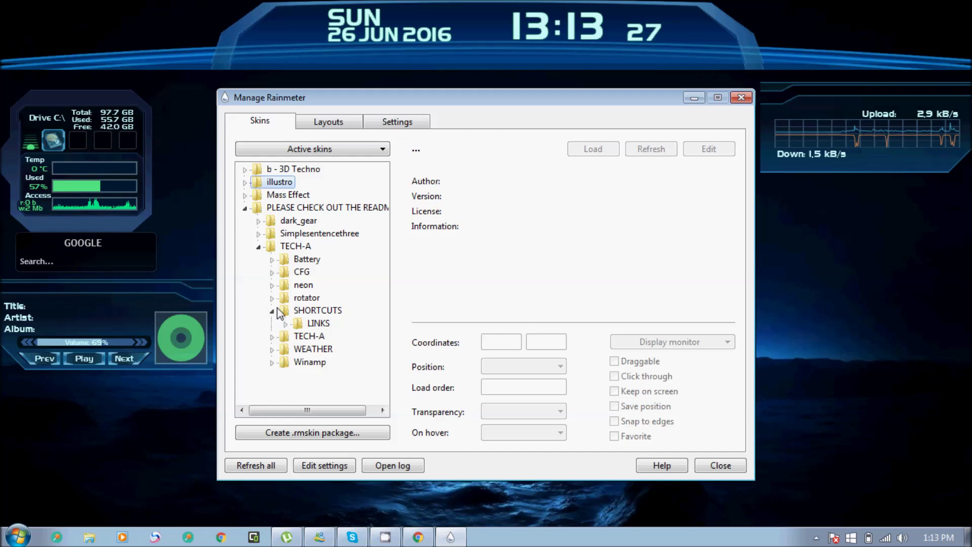
click(272, 310)
click(272, 298)
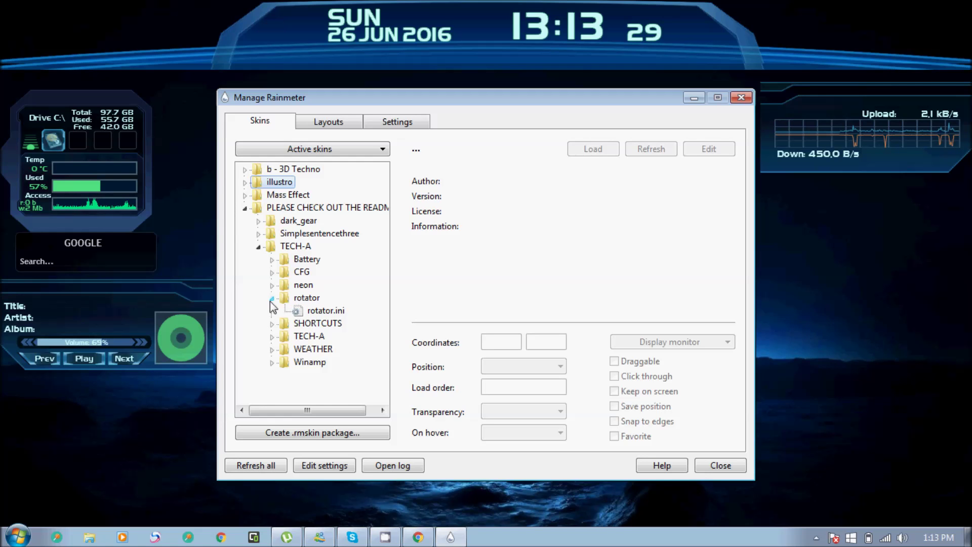
click(317, 310)
click(602, 151)
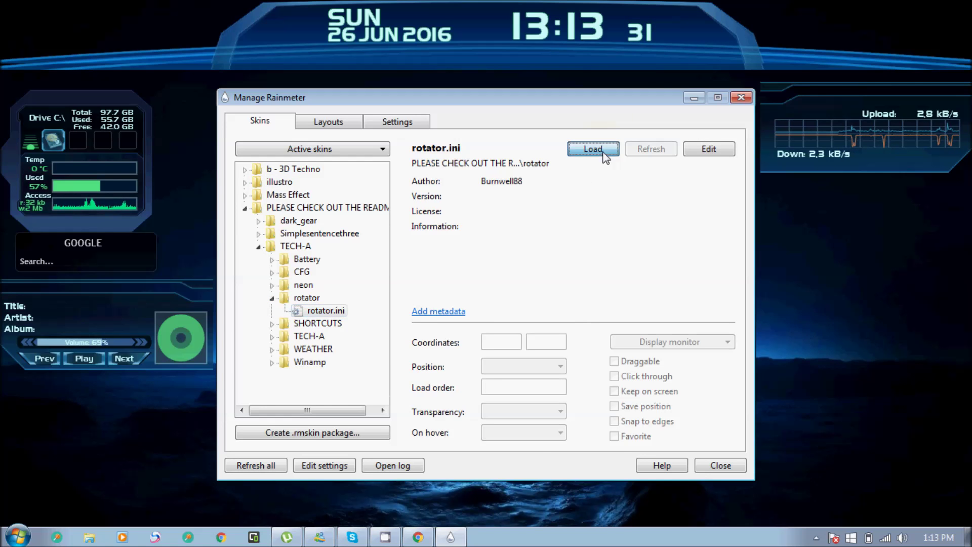
drag(642, 100, 649, 515)
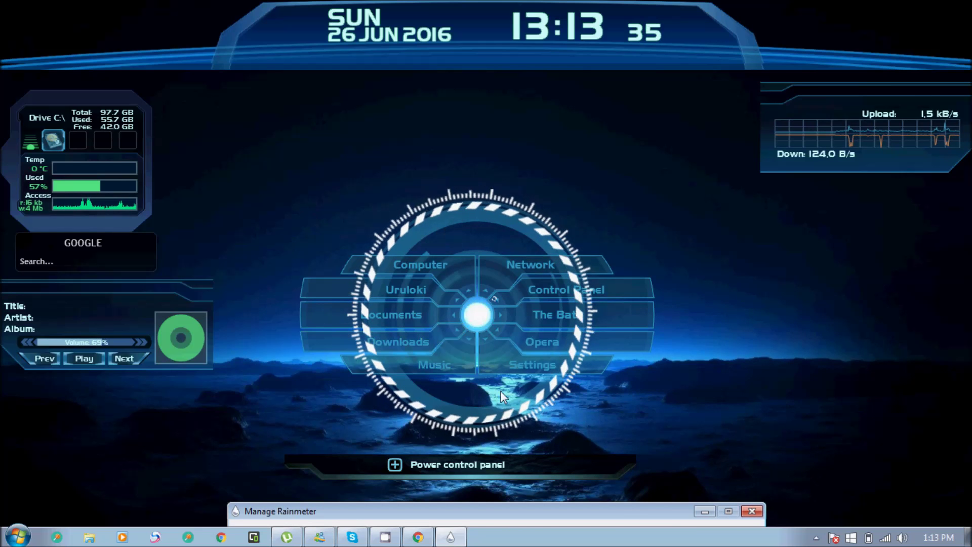
drag(532, 514, 508, 93)
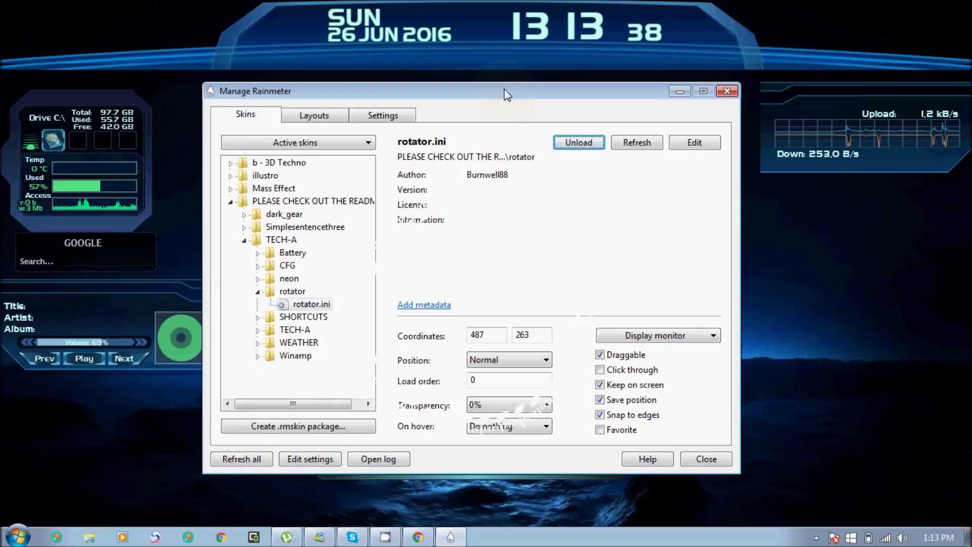
Collapse the TECH-A folder and its parent PLEASE CHECK OUT folder in the skin list.
click(244, 240)
click(230, 202)
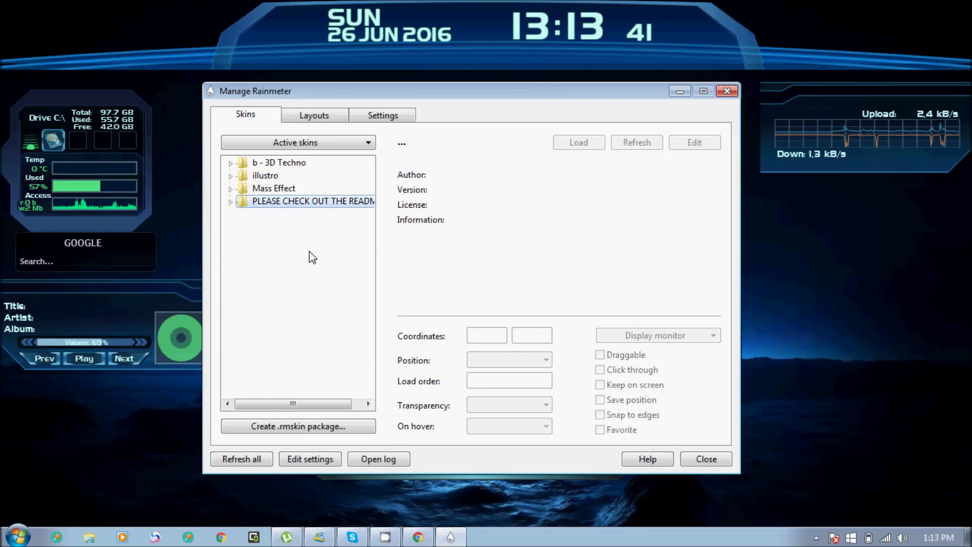
mouse_move(330, 404)
mouse_down()
mouse_move(340, 408)
mouse_move(313, 402)
mouse_up()
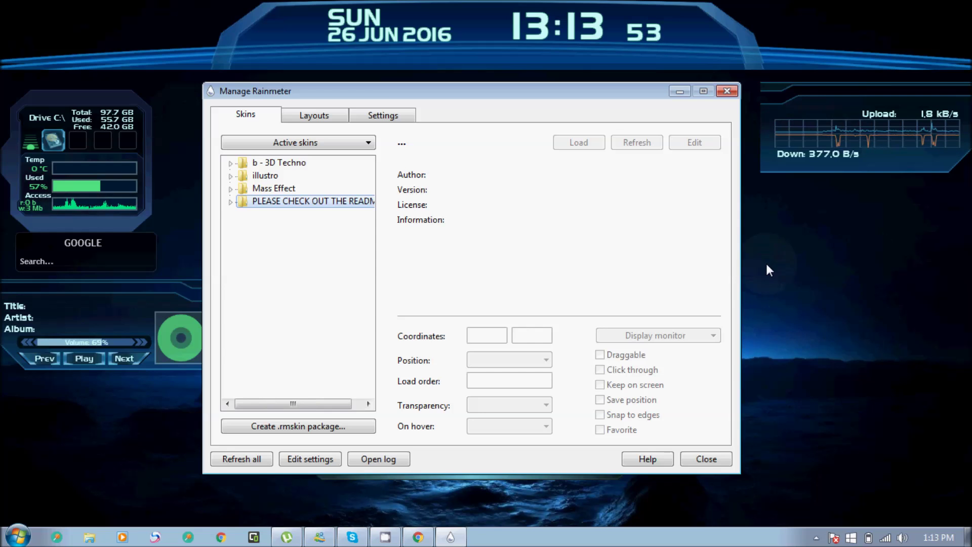
Check the saved layouts and the general Rainmeter settings, then minimize the manager window.
click(306, 118)
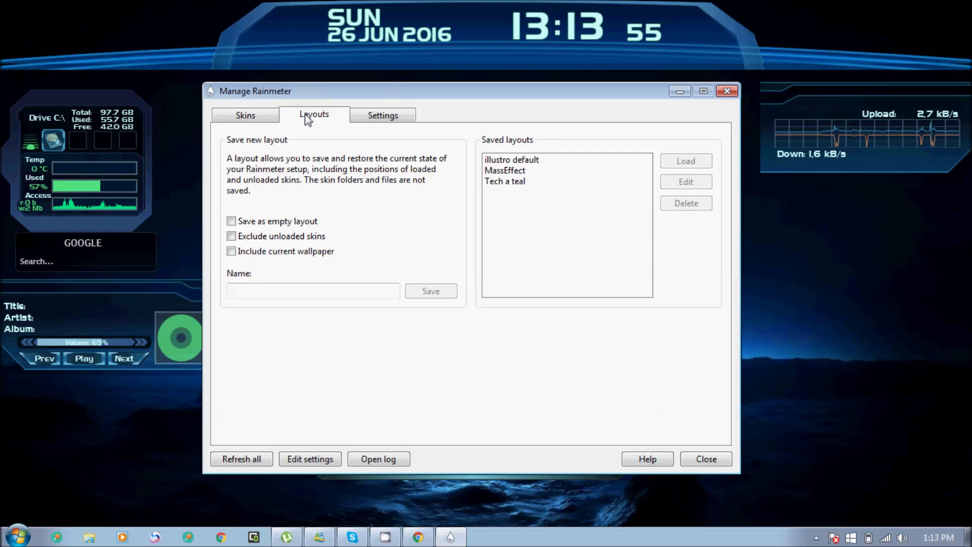
click(402, 120)
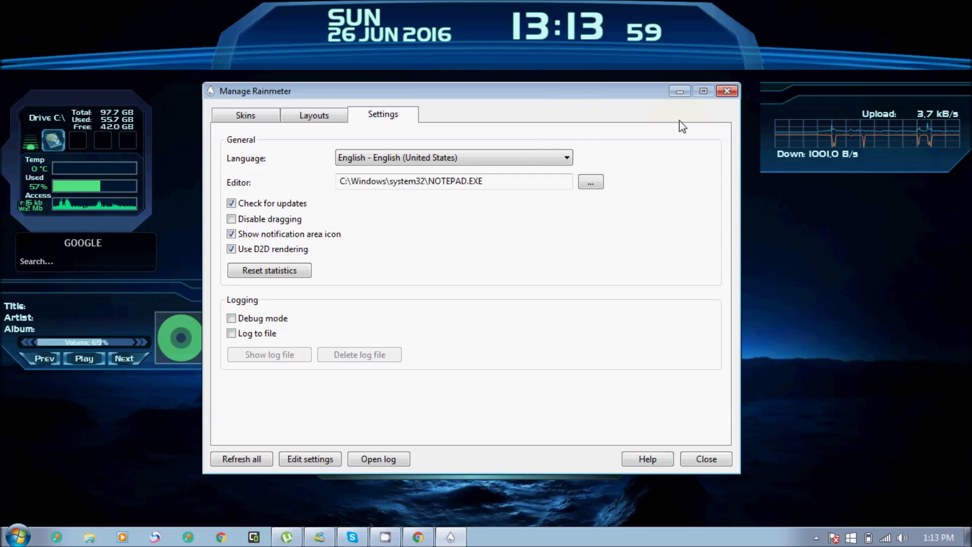
click(678, 94)
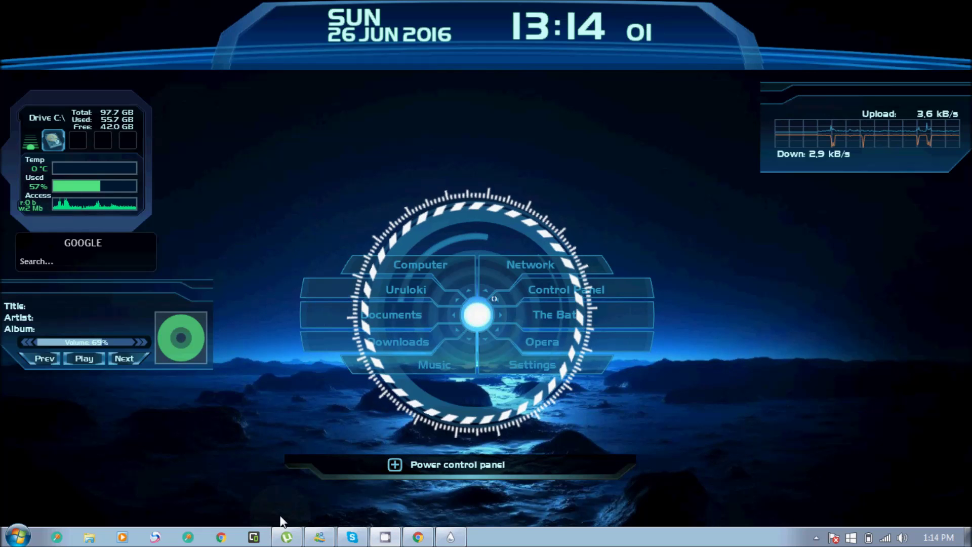
Switch to Chrome and look over the two-WhatsApp video page and the KUCH TO SIKHO channel's home page.
click(418, 537)
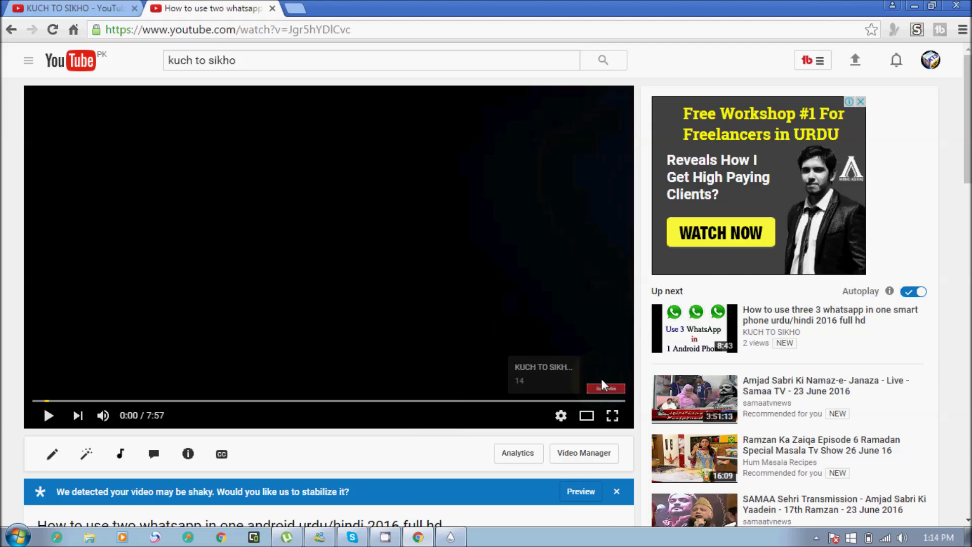
scroll(581, 310, down, 3)
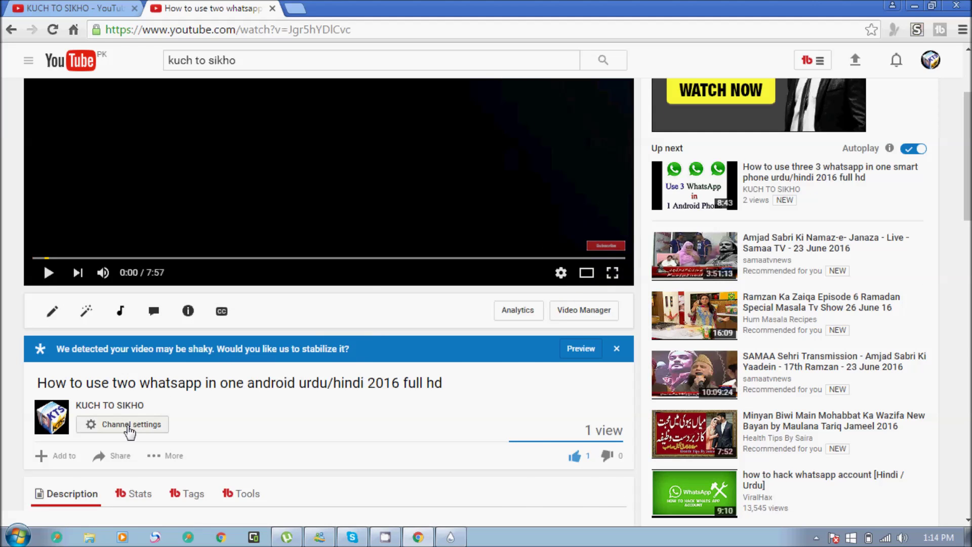
click(76, 8)
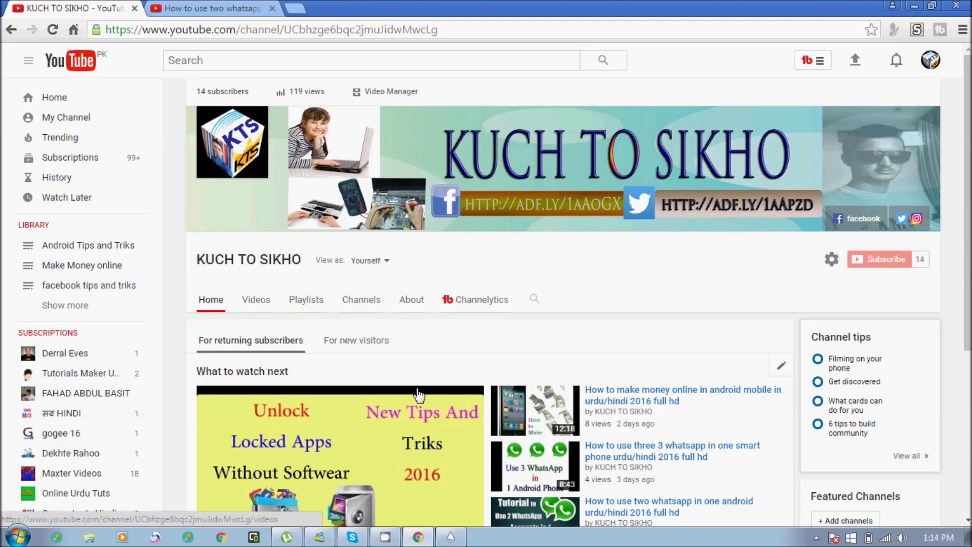
scroll(374, 453, down, 3)
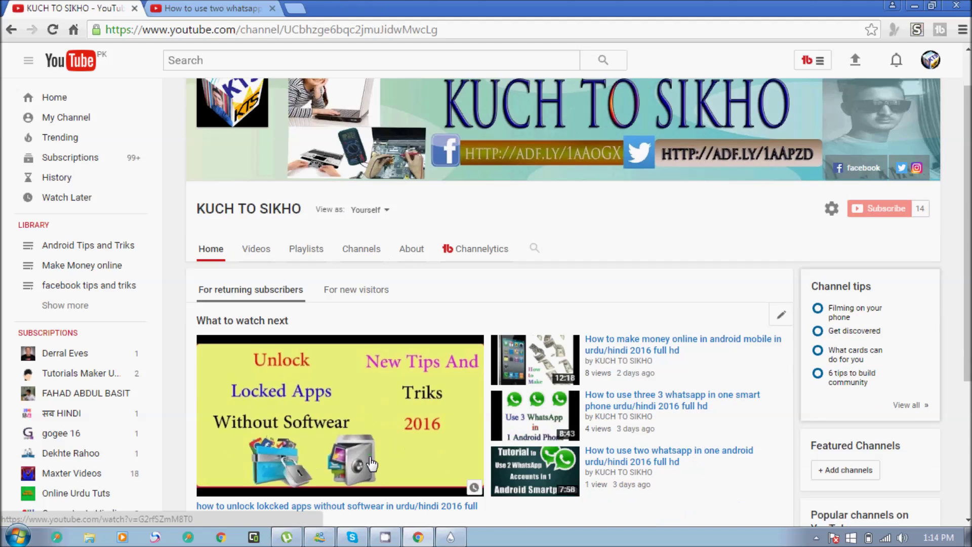
scroll(371, 465, down, 1)
scroll(405, 400, up, 4)
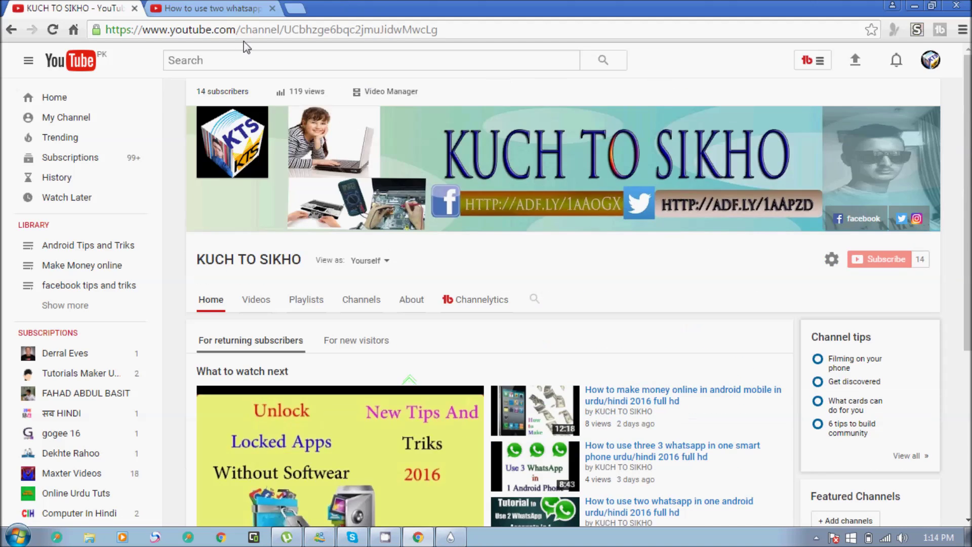
Try the channel's Subscribe option, close the new advertising tab, and return to the two-WhatsApp video page.
click(890, 266)
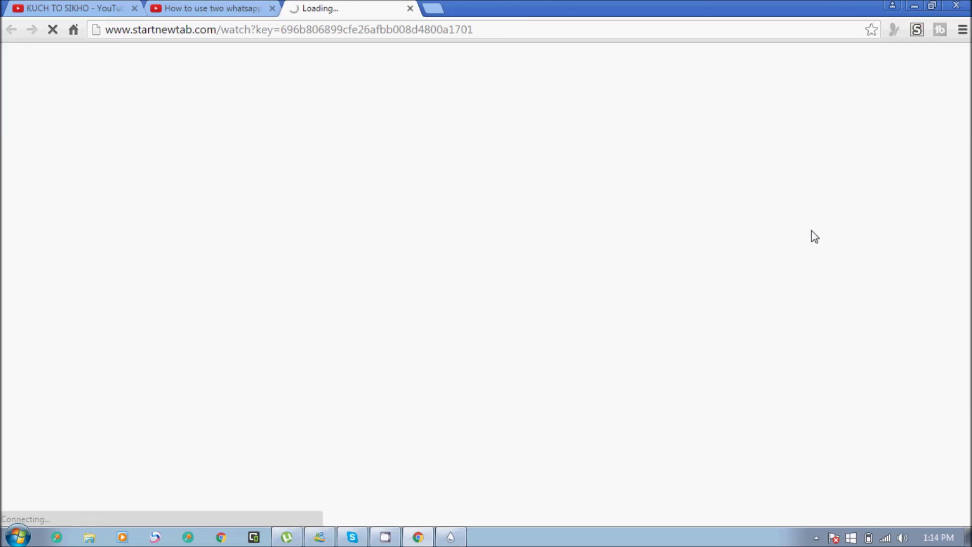
click(410, 8)
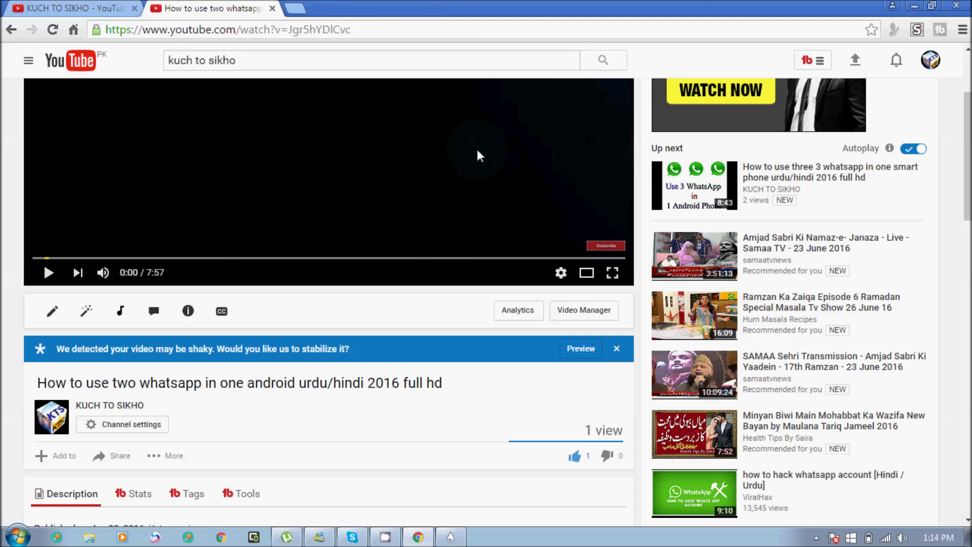
scroll(313, 185, up, 1)
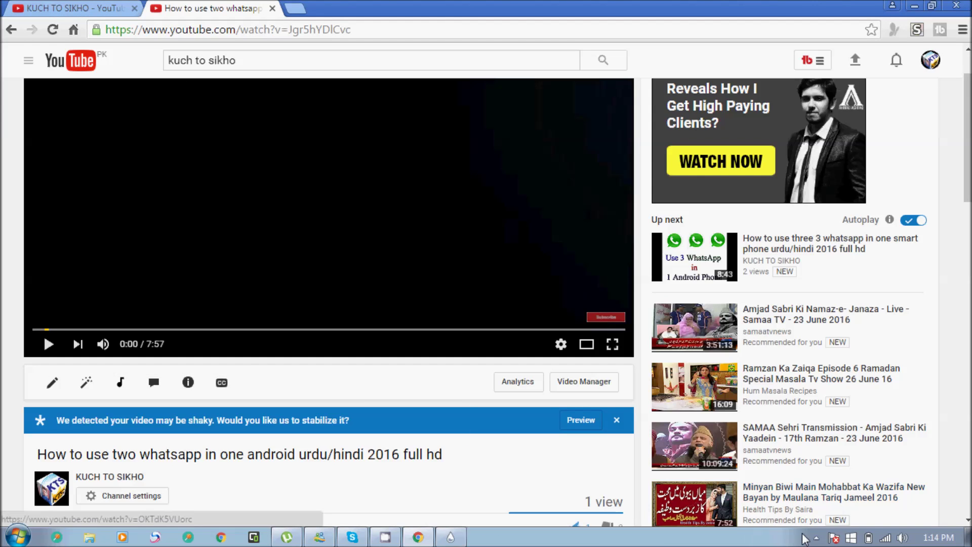
click(816, 537)
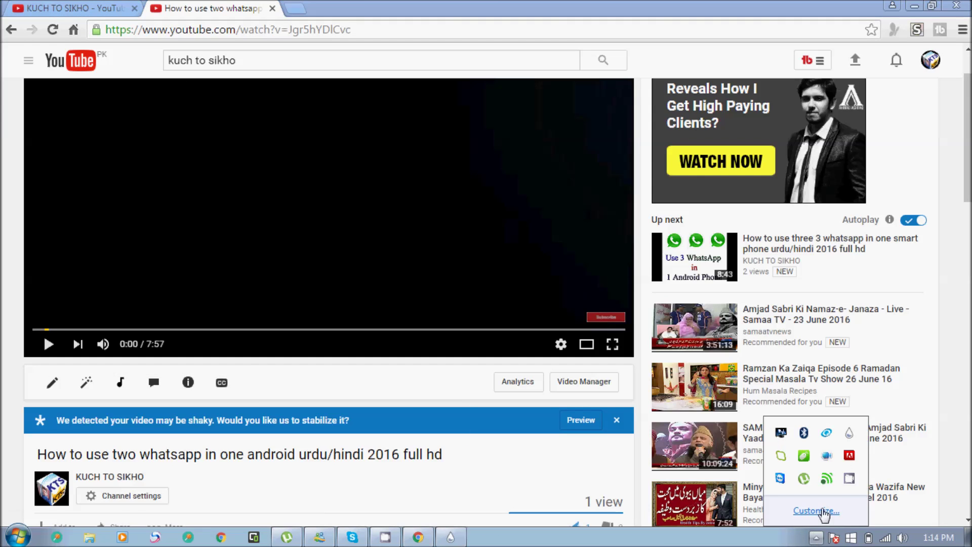
right_click(849, 479)
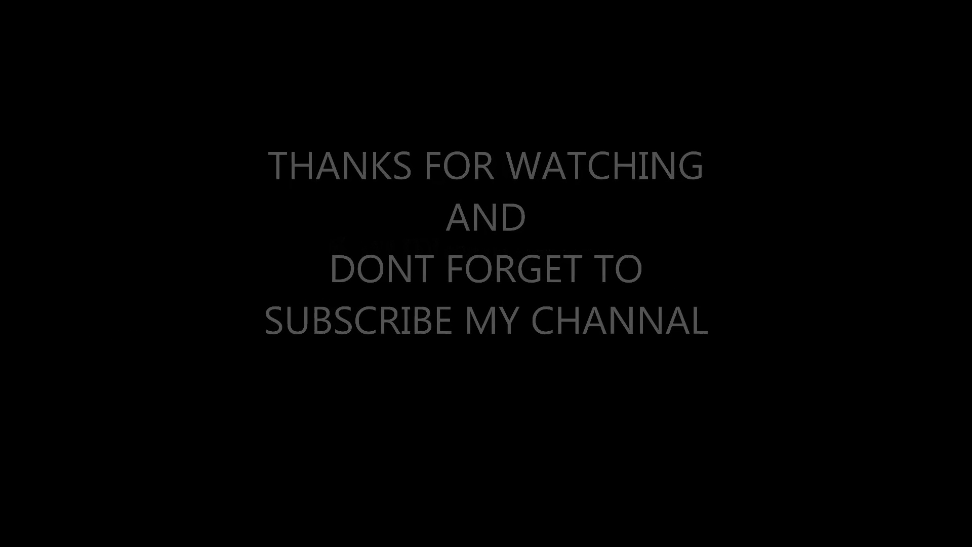